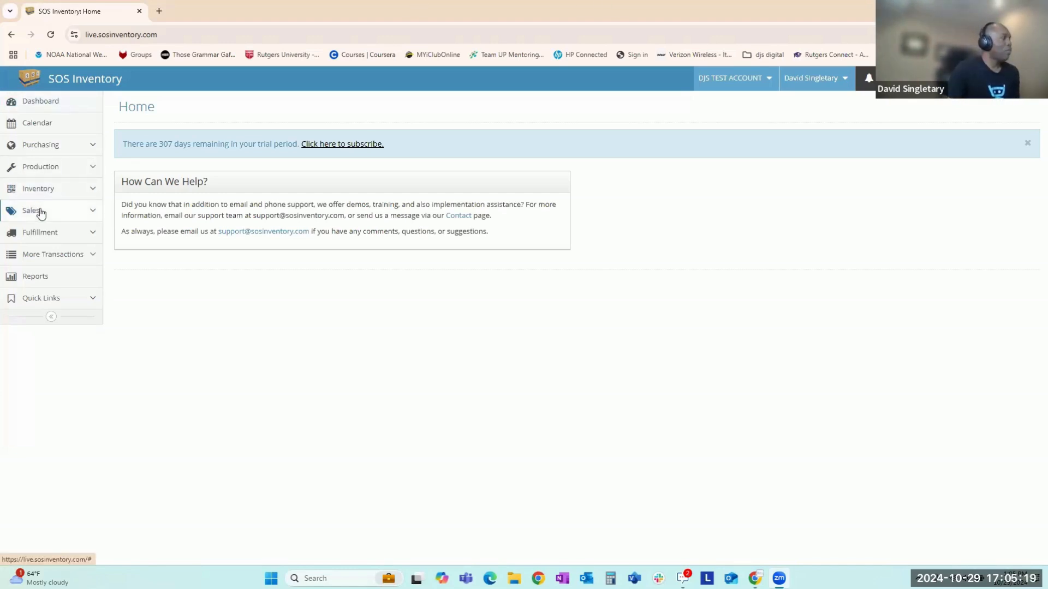
Start a new sales order and select the existing customer whose name begins with "wi" (first name)
{"action": "left_click", "coordinate": [41, 212]}
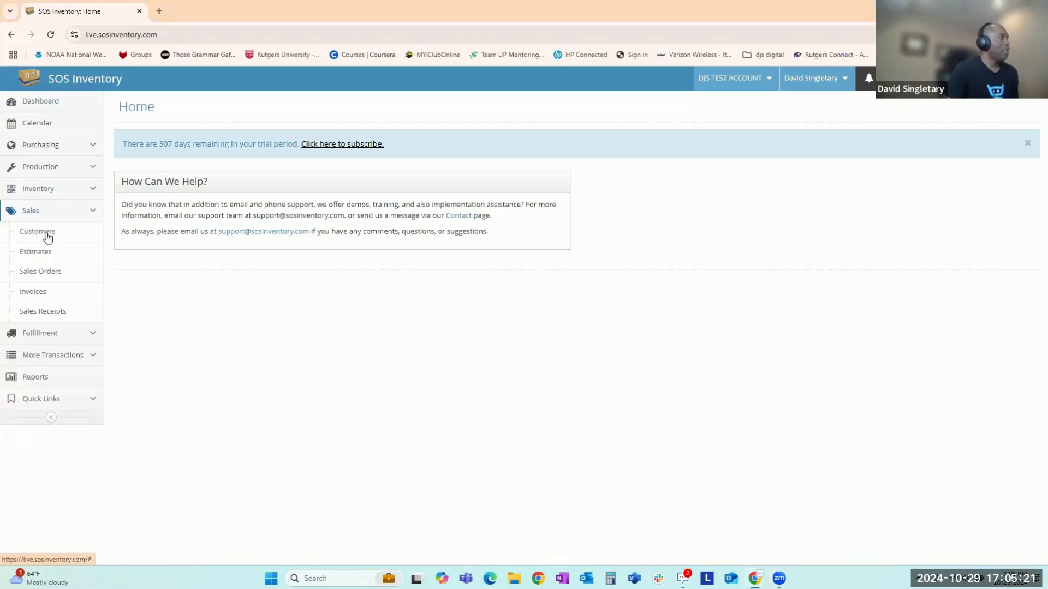
{"action": "left_click", "coordinate": [49, 276]}
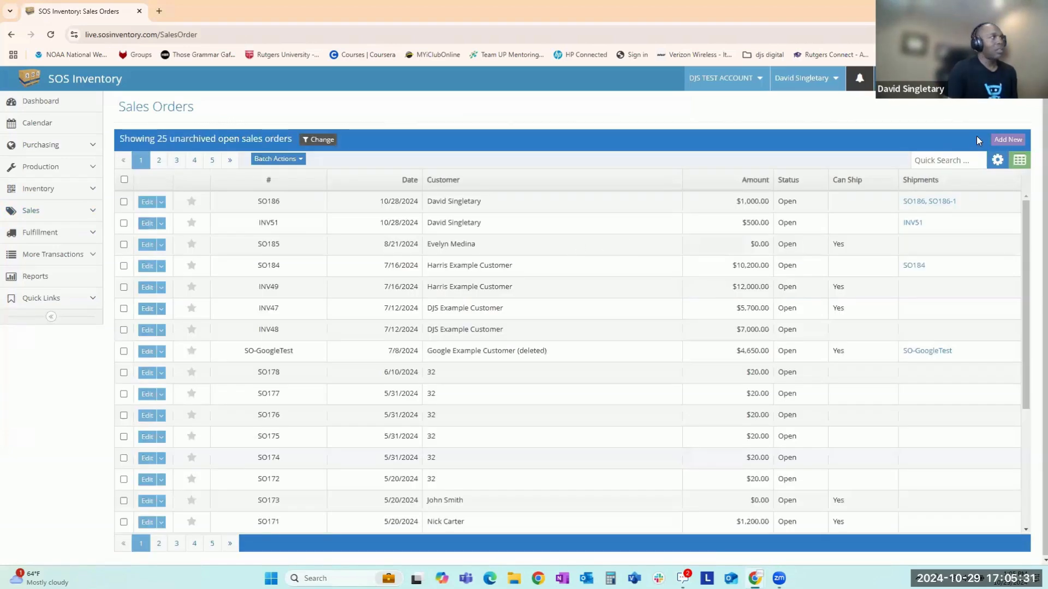
{"action": "left_click", "coordinate": [999, 140]}
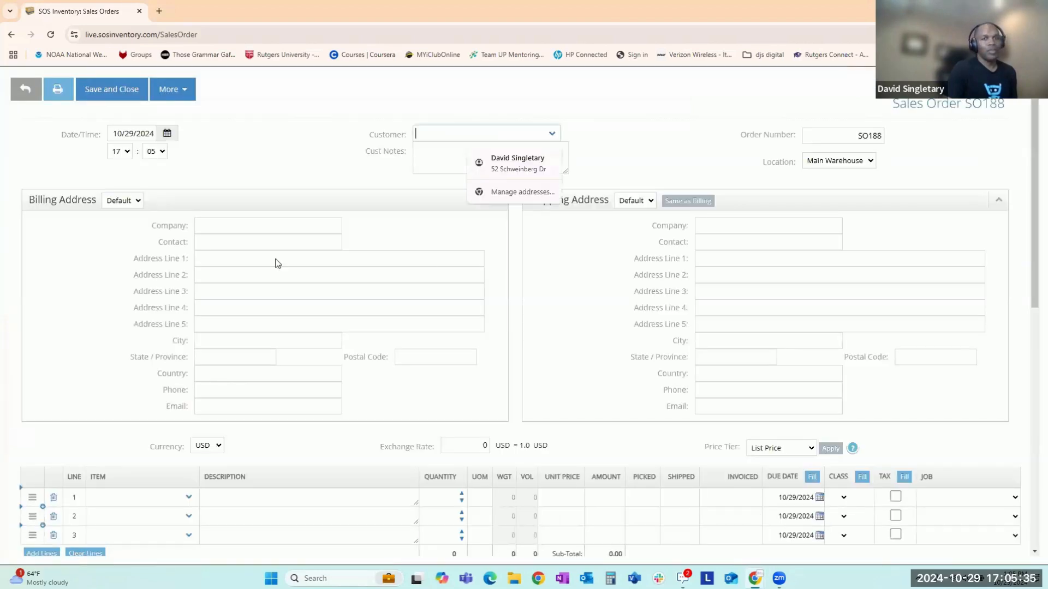
{"action": "type", "text": "wi"}
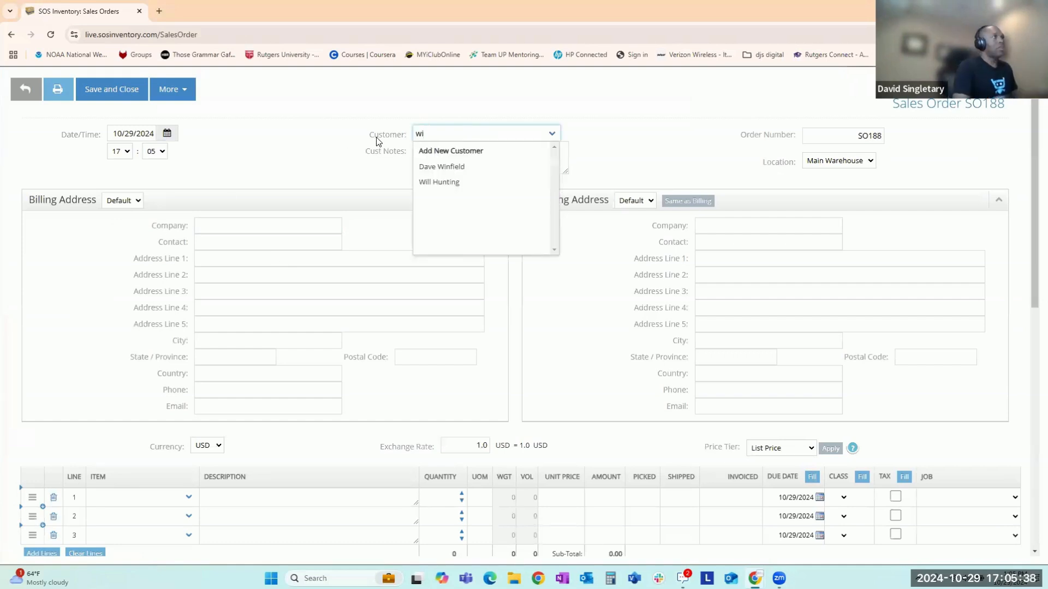
{"action": "left_click", "coordinate": [450, 181]}
Add Leather Chair with a quantity of 5 as the first line of the sales order, and save it
{"action": "scroll", "coordinate": [375, 302], "scroll_direction": "down", "scroll_amount": 2}
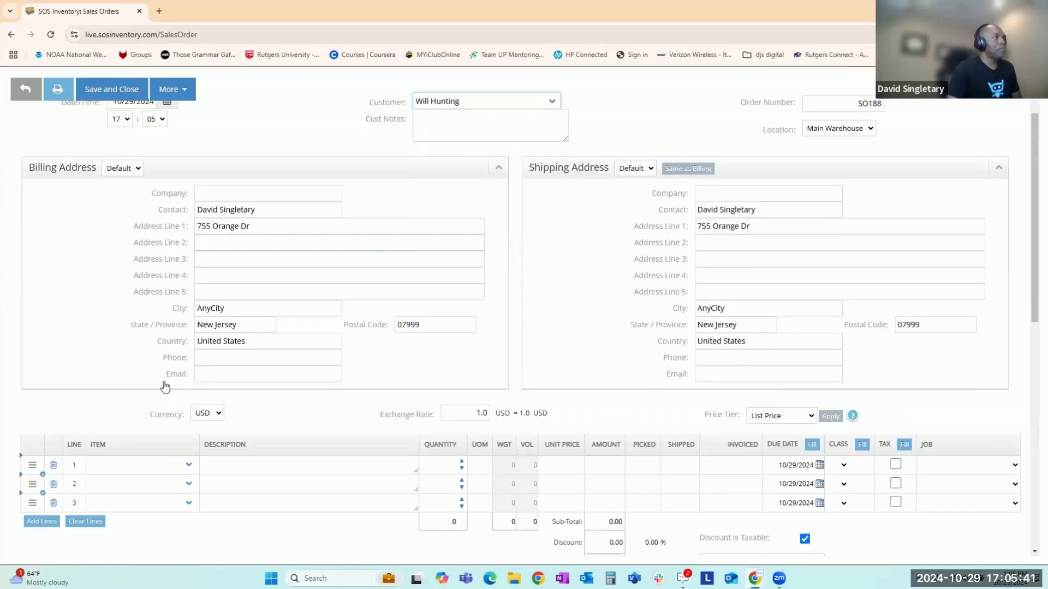
{"action": "left_click", "coordinate": [119, 388]}
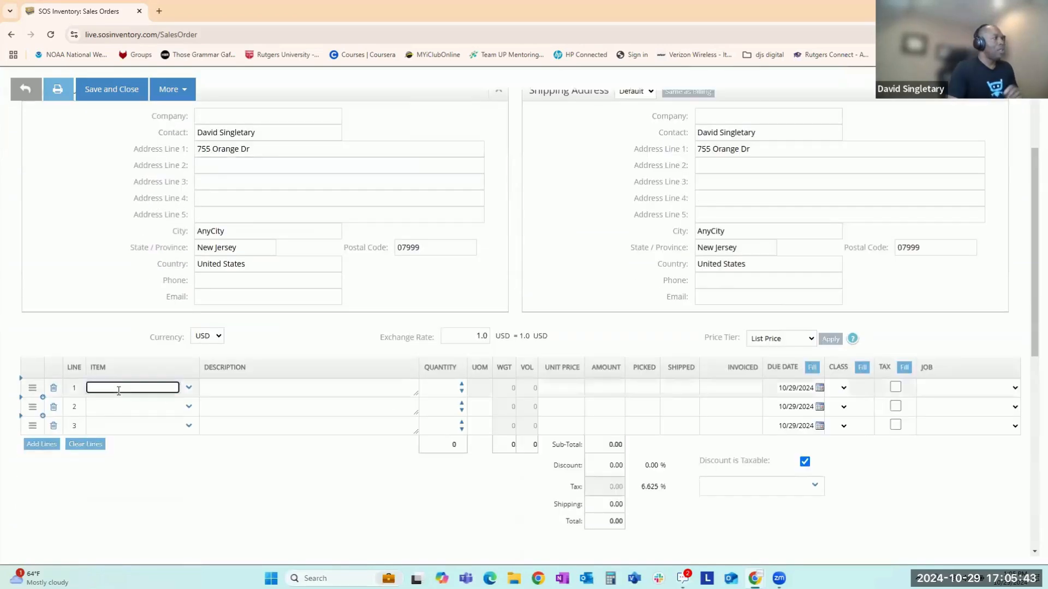
{"action": "type", "text": "leath"}
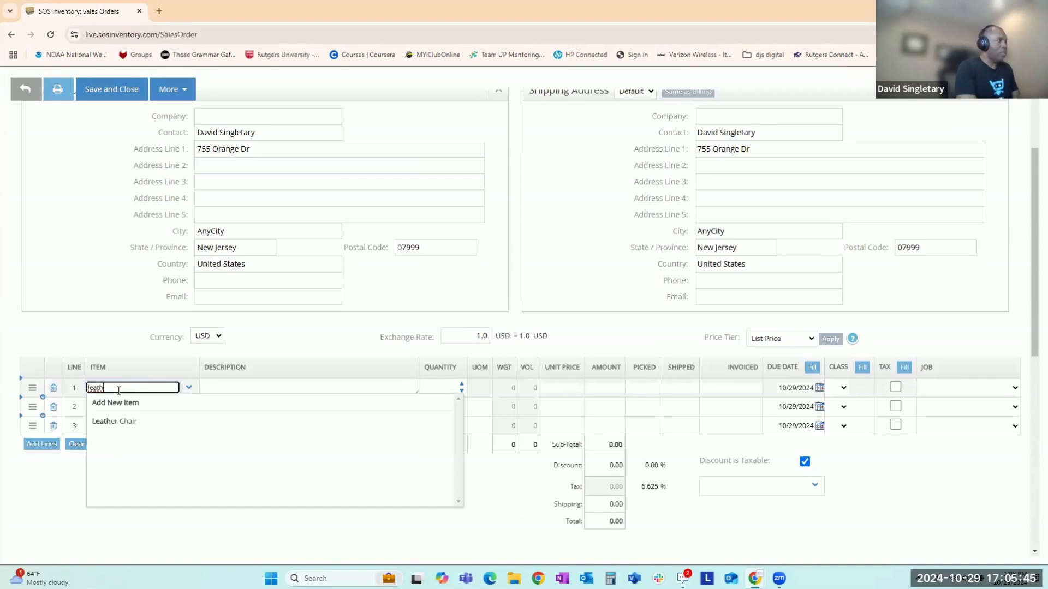
{"action": "left_click", "coordinate": [134, 423]}
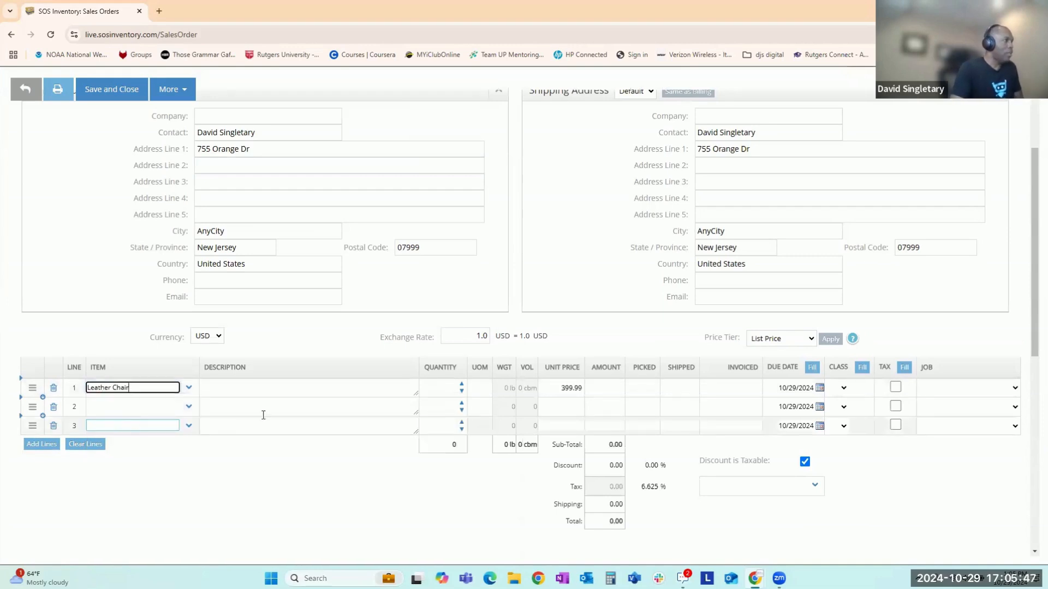
{"action": "left_click", "coordinate": [434, 401]}
{"action": "left_click", "coordinate": [438, 390]}
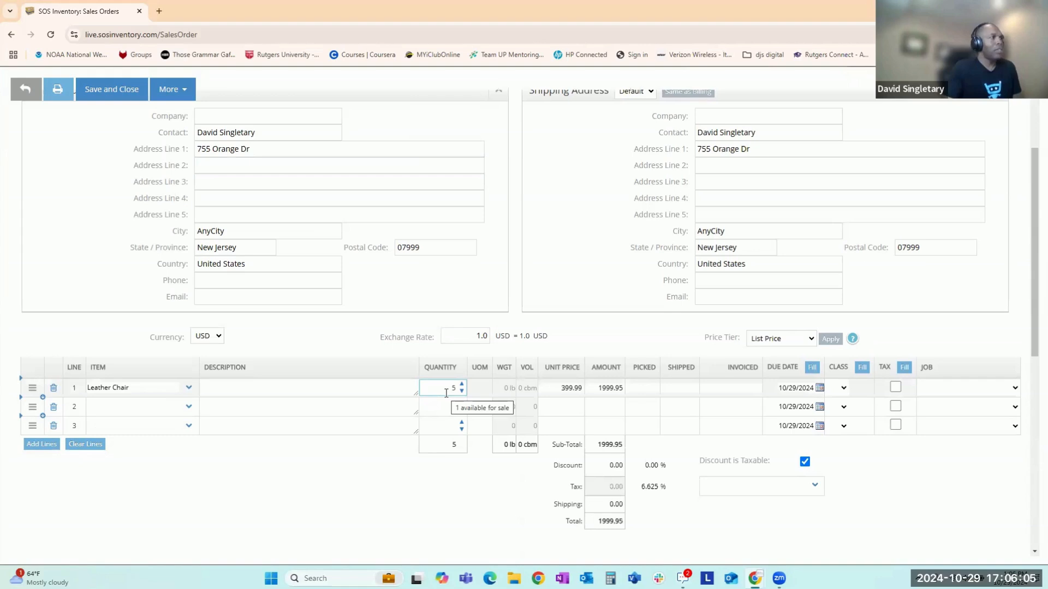
{"action": "left_click", "coordinate": [423, 480]}
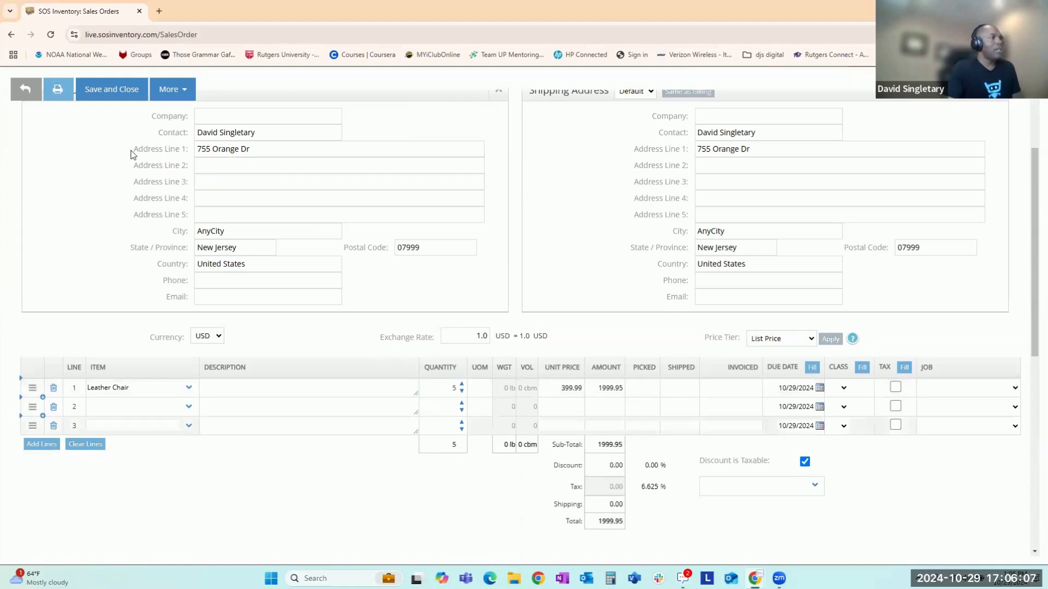
{"action": "left_click", "coordinate": [108, 99]}
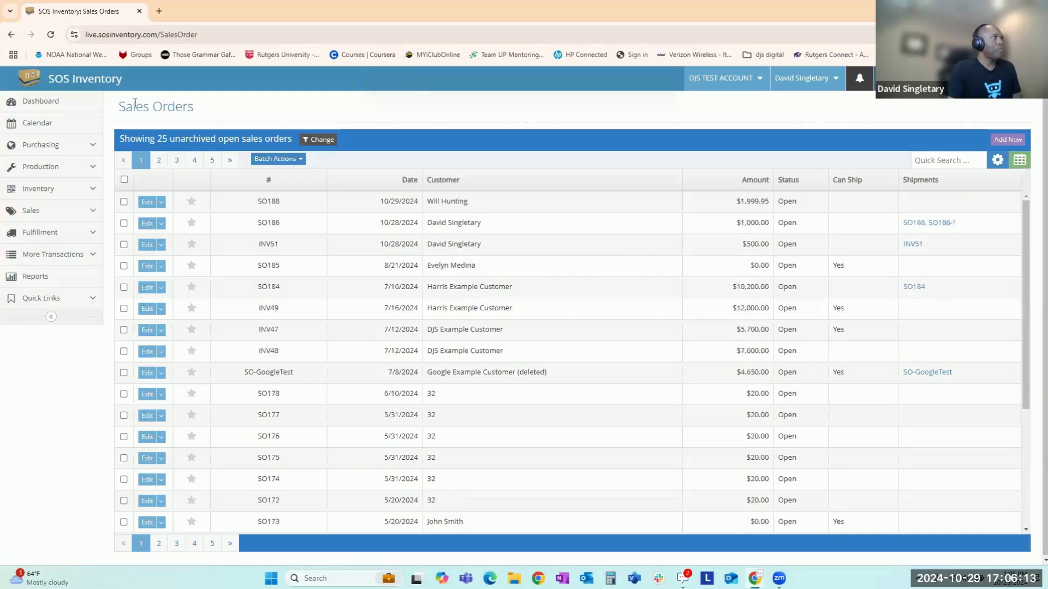
Create a shipment from the new sales order with the Leather Chair ship quantity reduced to 1, and save it
{"action": "left_click", "coordinate": [162, 202]}
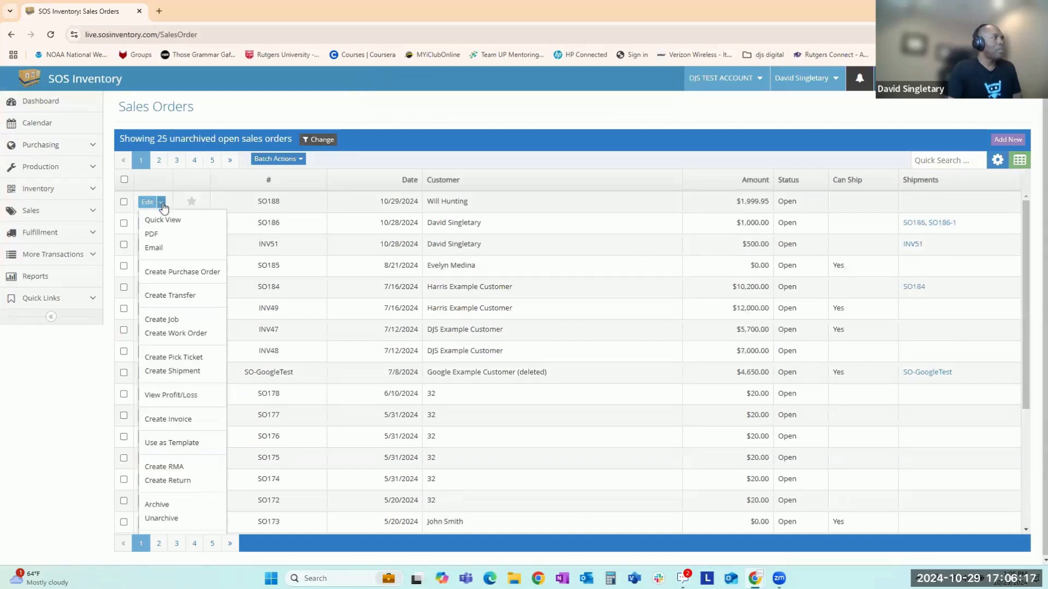
{"action": "left_click", "coordinate": [190, 376]}
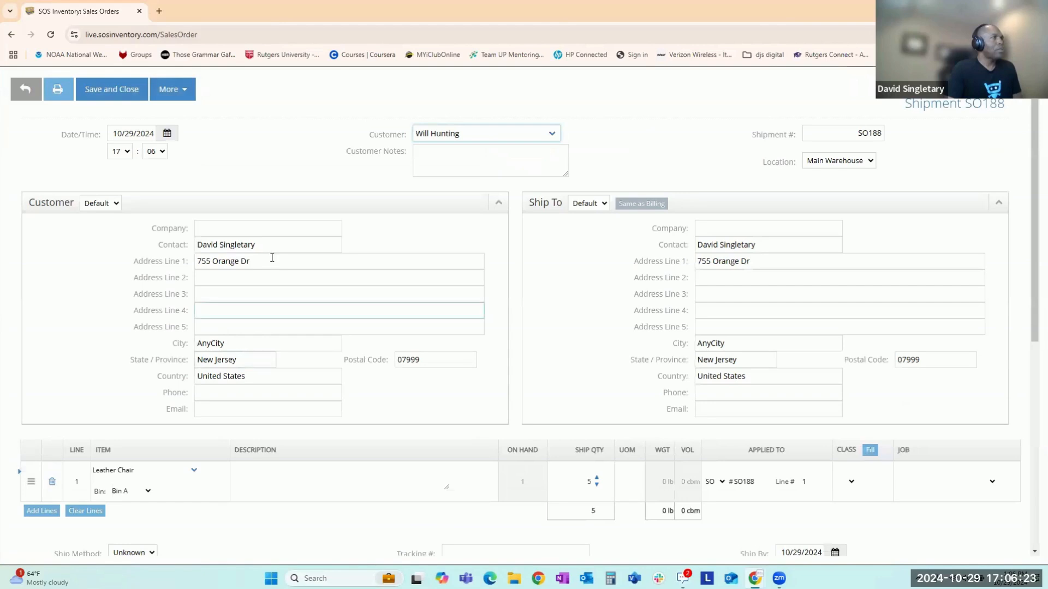
{"action": "scroll", "coordinate": [342, 322], "scroll_direction": "down", "scroll_amount": 2}
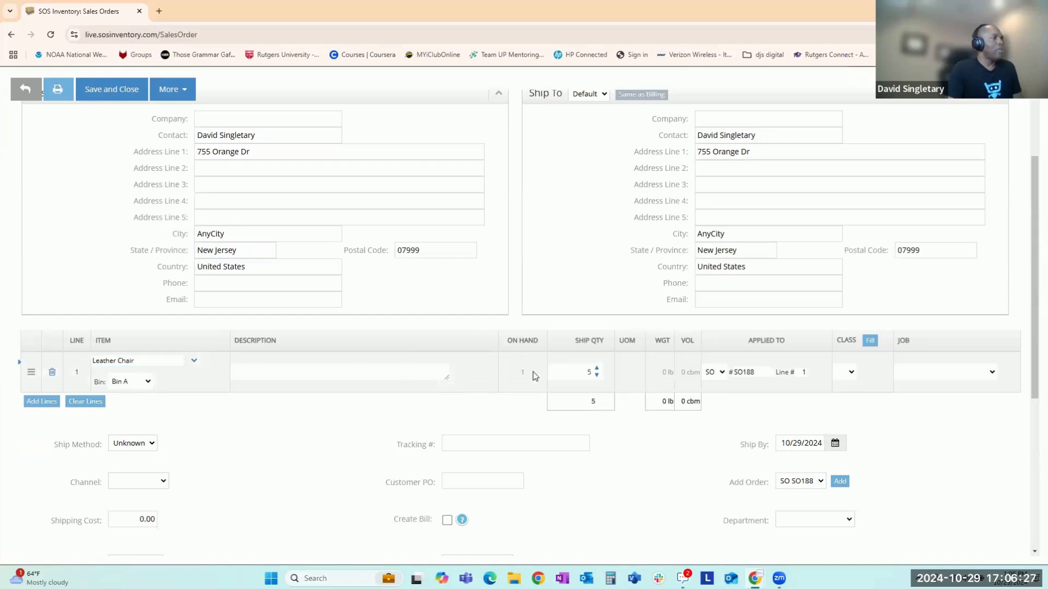
{"action": "left_click", "coordinate": [596, 375]}
{"action": "left_click", "coordinate": [597, 375]}
{"action": "left_click", "coordinate": [596, 376]}
{"action": "scroll", "coordinate": [402, 341], "scroll_direction": "up", "scroll_amount": 2}
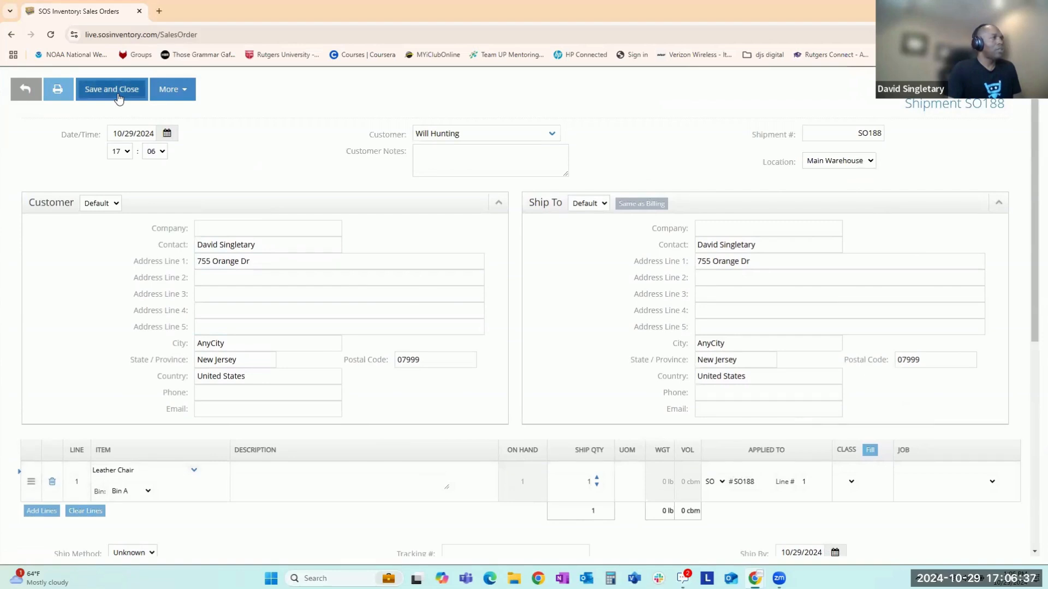
{"action": "left_click", "coordinate": [120, 97]}
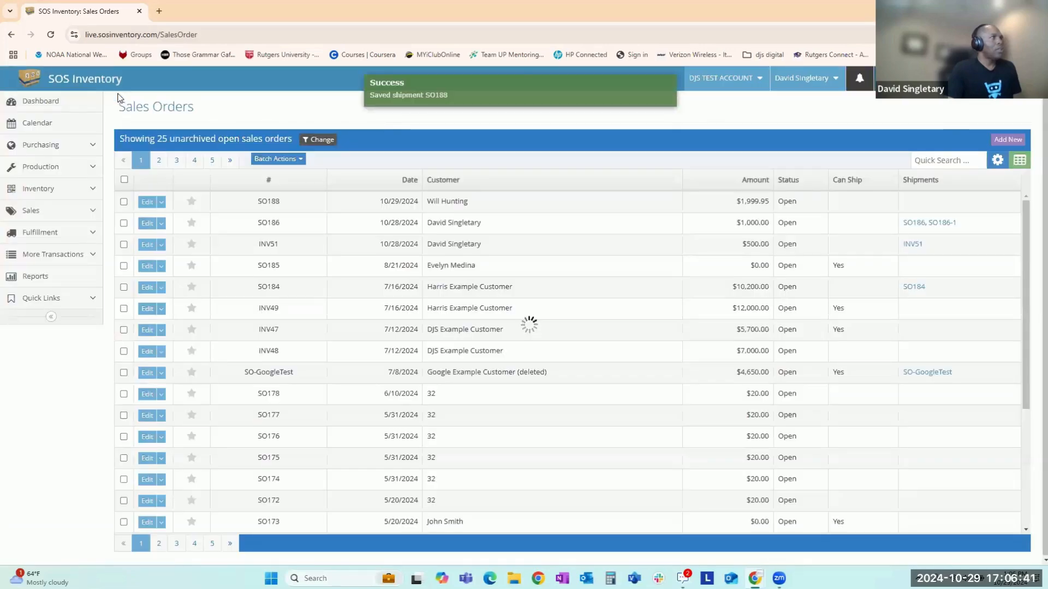
Search the inventory items list for "leather" to check the chair's stock
{"action": "left_click", "coordinate": [51, 198]}
{"action": "left_click", "coordinate": [47, 210]}
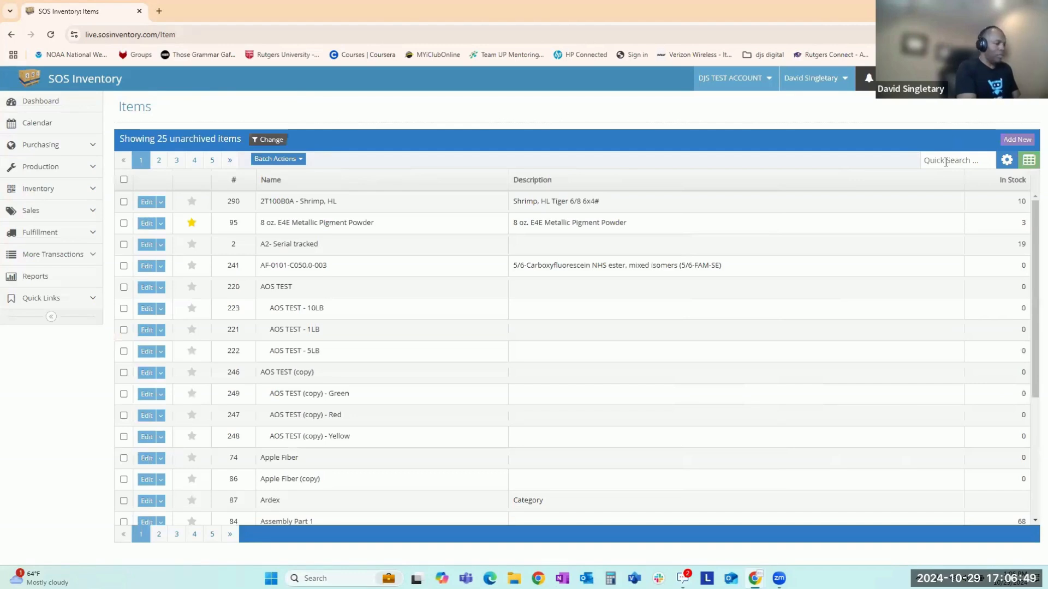
{"action": "left_click", "coordinate": [946, 162]}
{"action": "type", "text": "leather"}
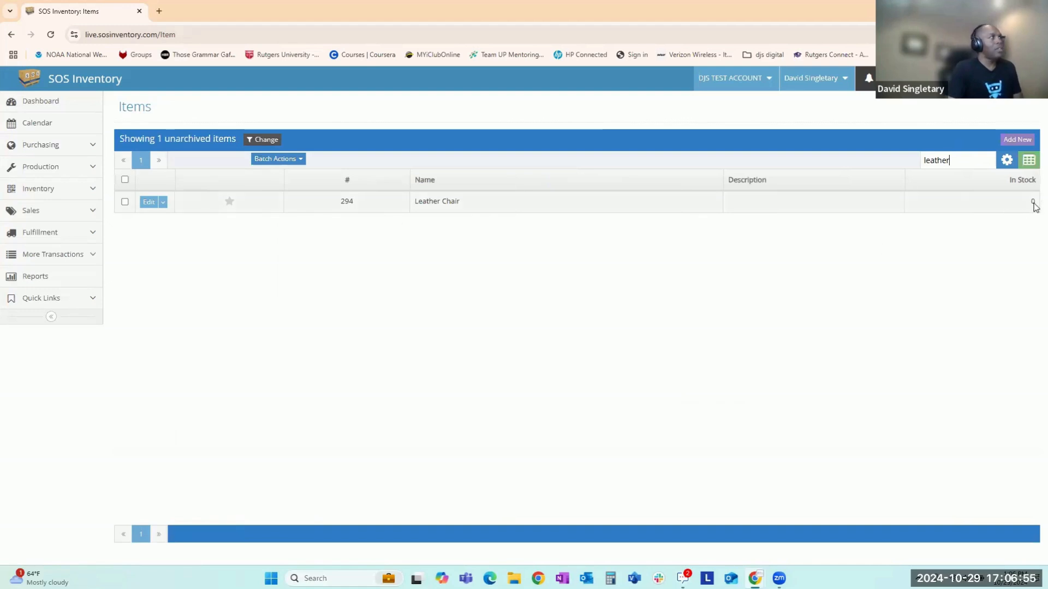
Start a new purchase order and select Vendor D as the vendor
{"action": "left_click", "coordinate": [49, 145]}
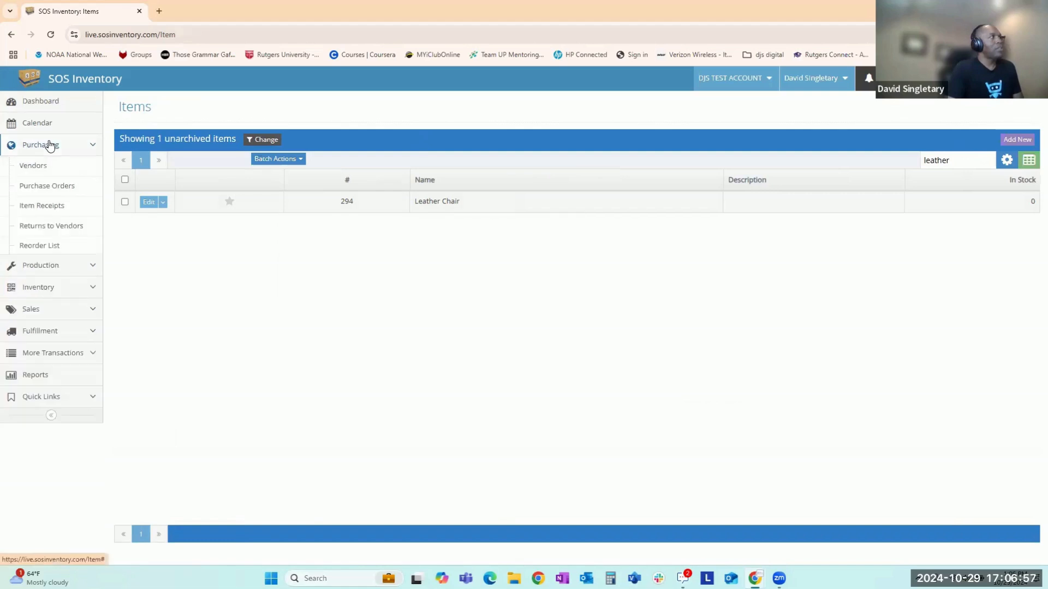
{"action": "left_click", "coordinate": [66, 186]}
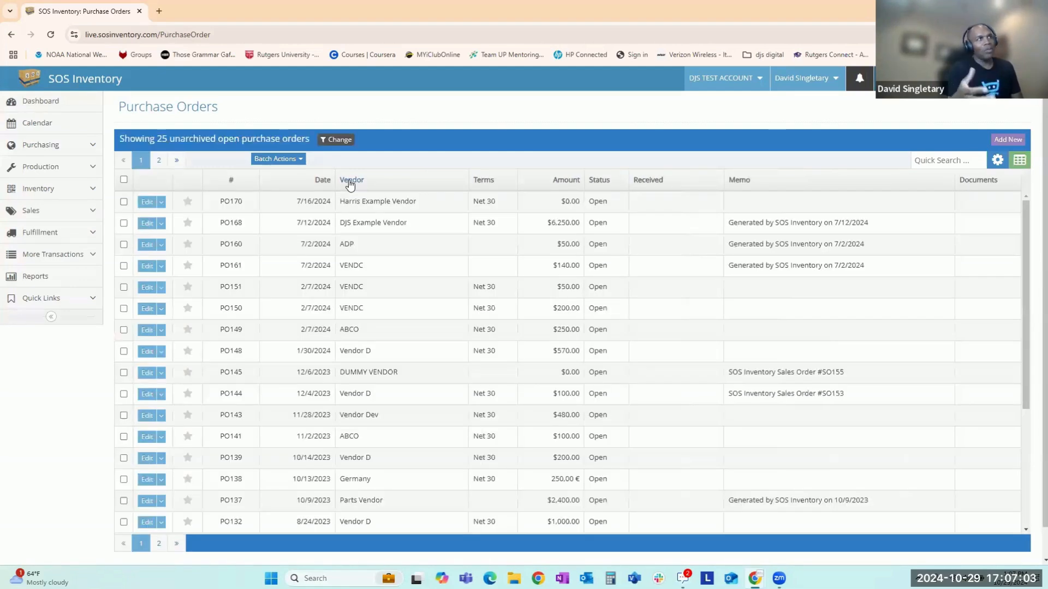
{"action": "left_click", "coordinate": [1008, 140]}
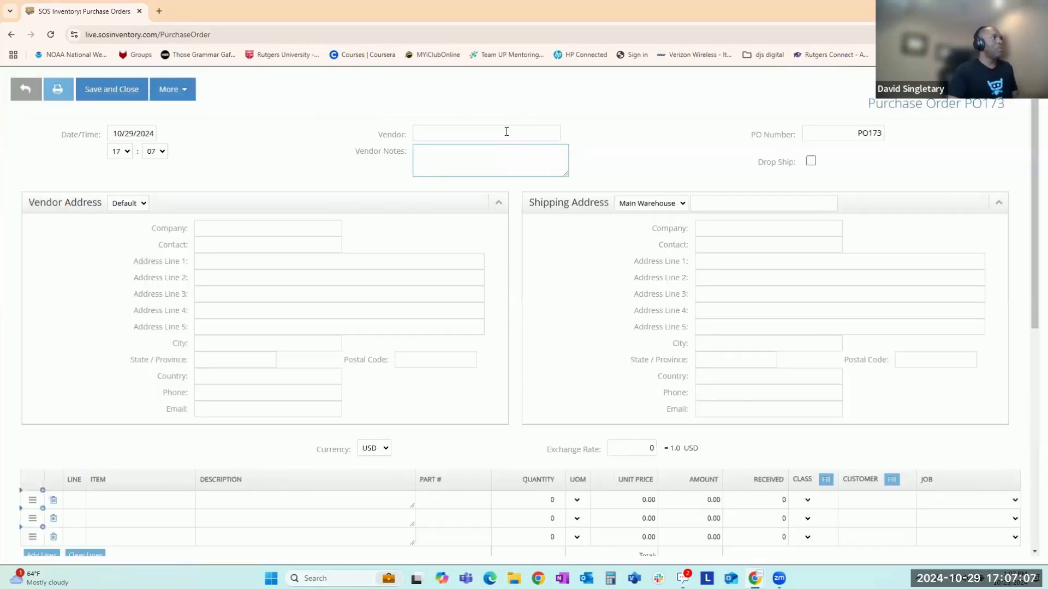
{"action": "type", "text": "vendor"}
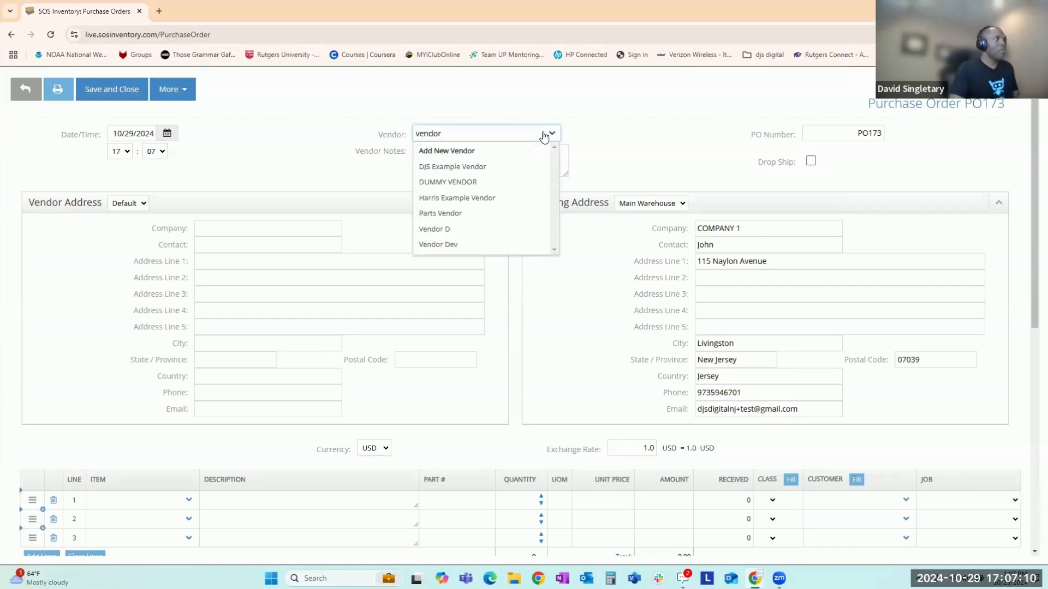
{"action": "left_click", "coordinate": [470, 228]}
Add Leather Chair with a quantity of 4 as the first line of the purchase order
{"action": "left_click", "coordinate": [125, 500]}
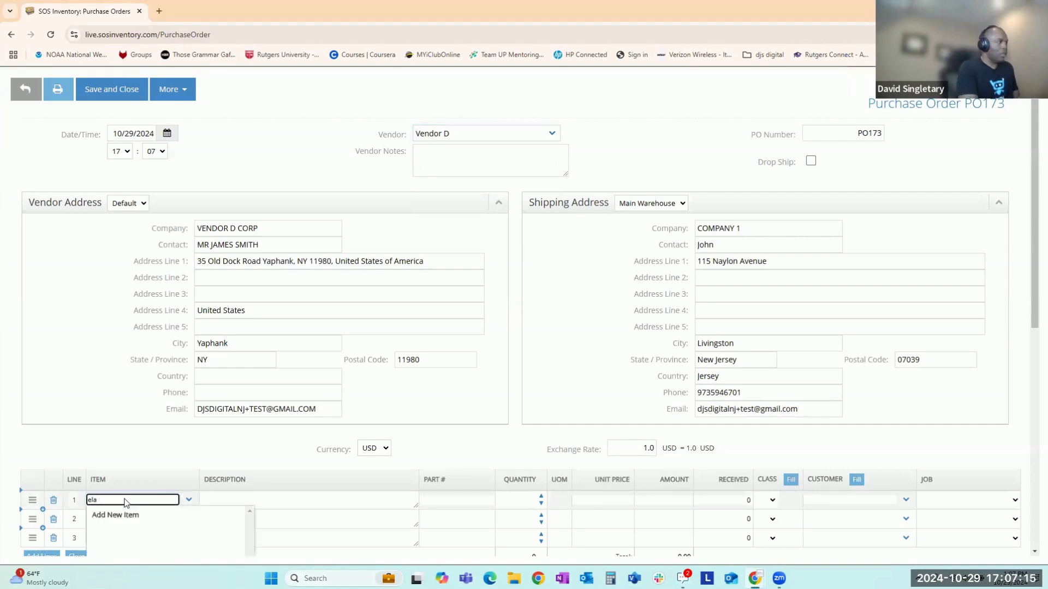
{"action": "type", "text": "leath"}
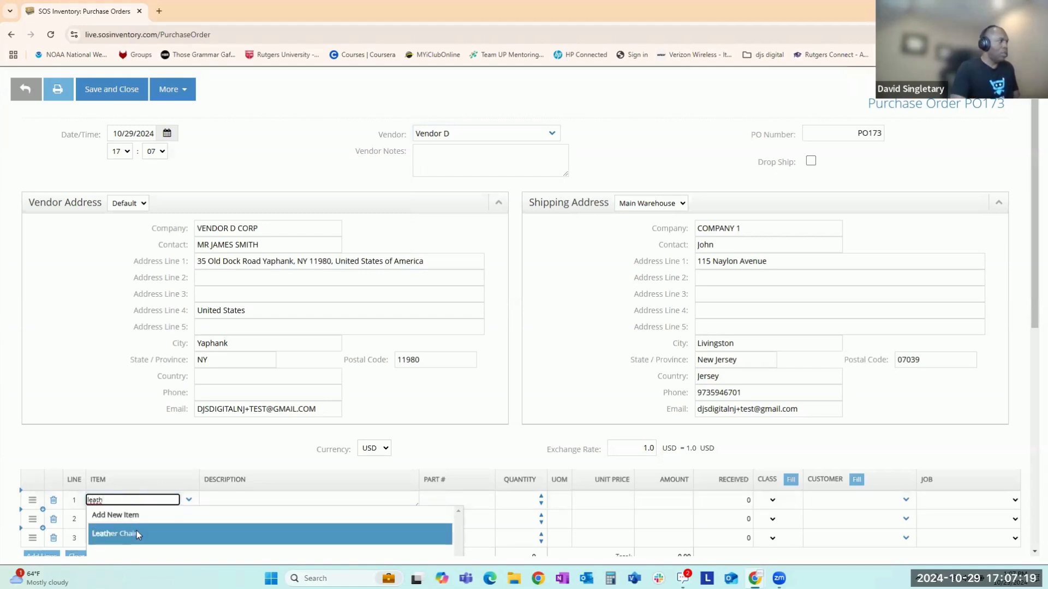
{"action": "left_click", "coordinate": [133, 534]}
{"action": "left_click", "coordinate": [508, 501]}
{"action": "type", "text": "4"}
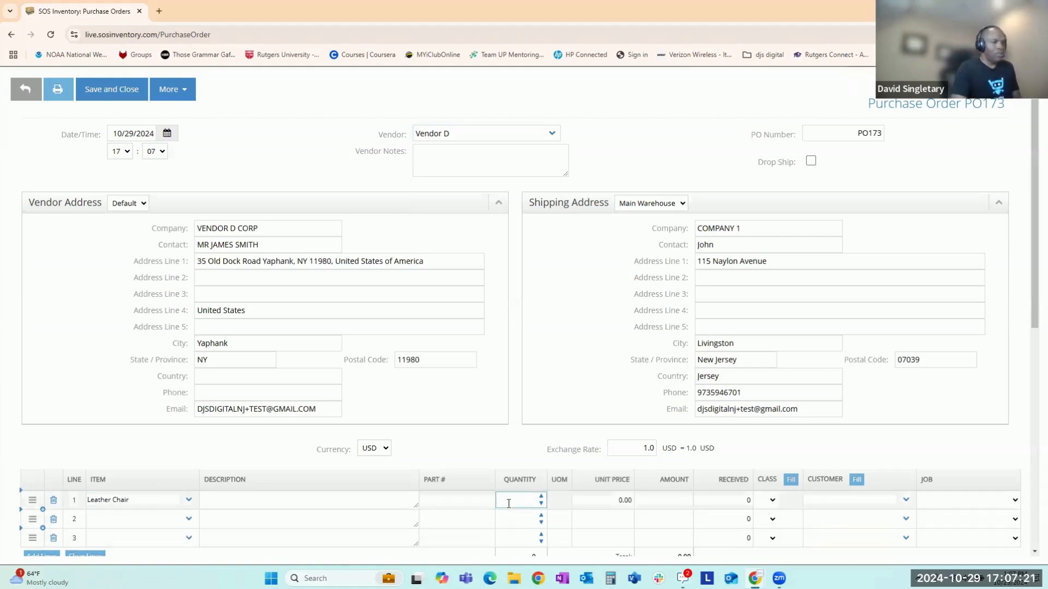
{"action": "scroll", "coordinate": [546, 480], "scroll_direction": "down", "scroll_amount": 1}
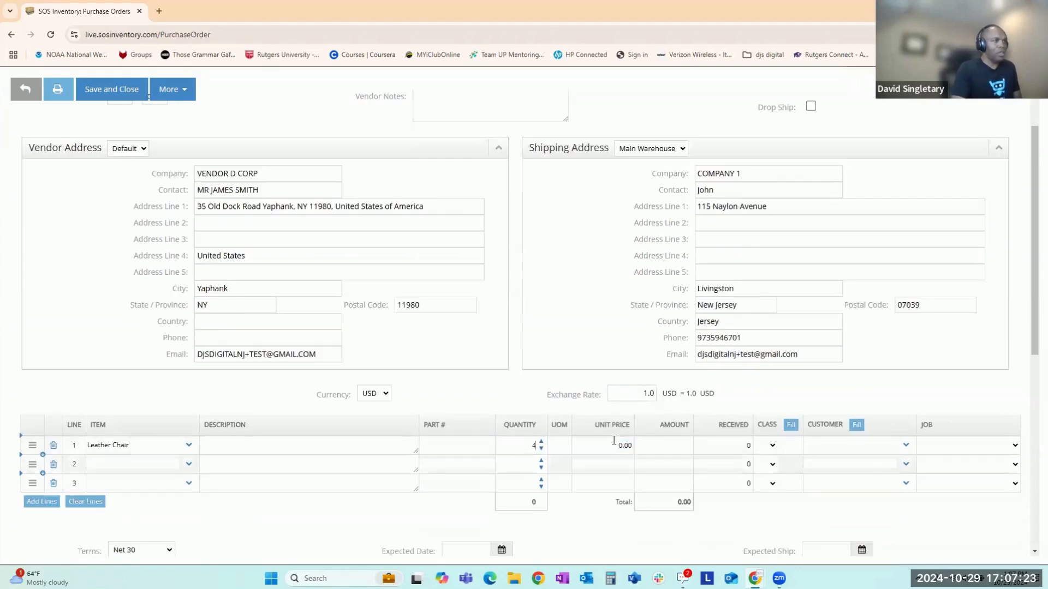
Set the Leather Chair's unit price to 75 and save the purchase order
{"action": "left_click", "coordinate": [613, 444]}
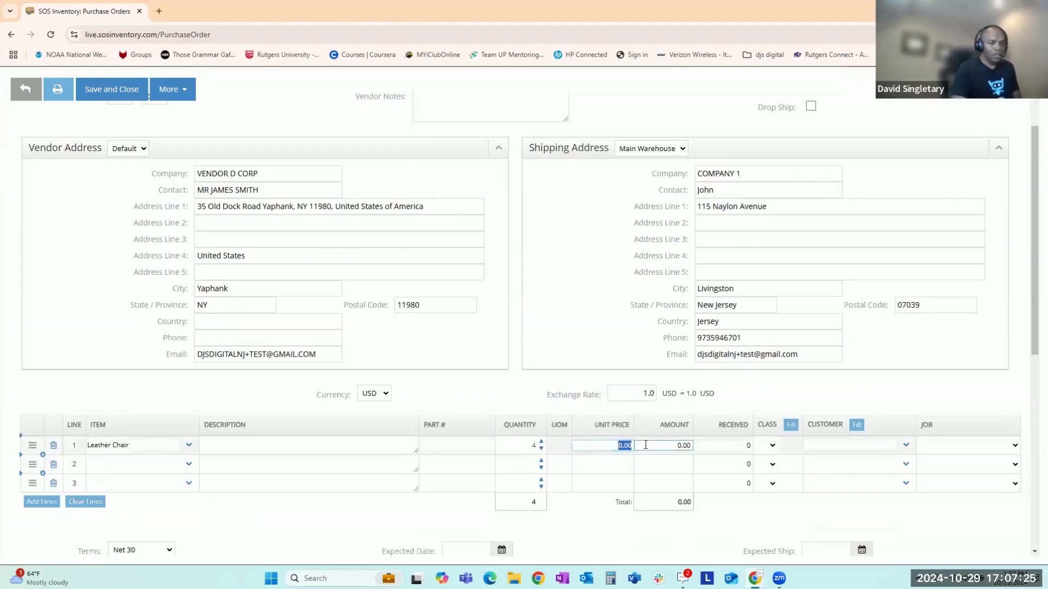
{"action": "type", "text": "7"}
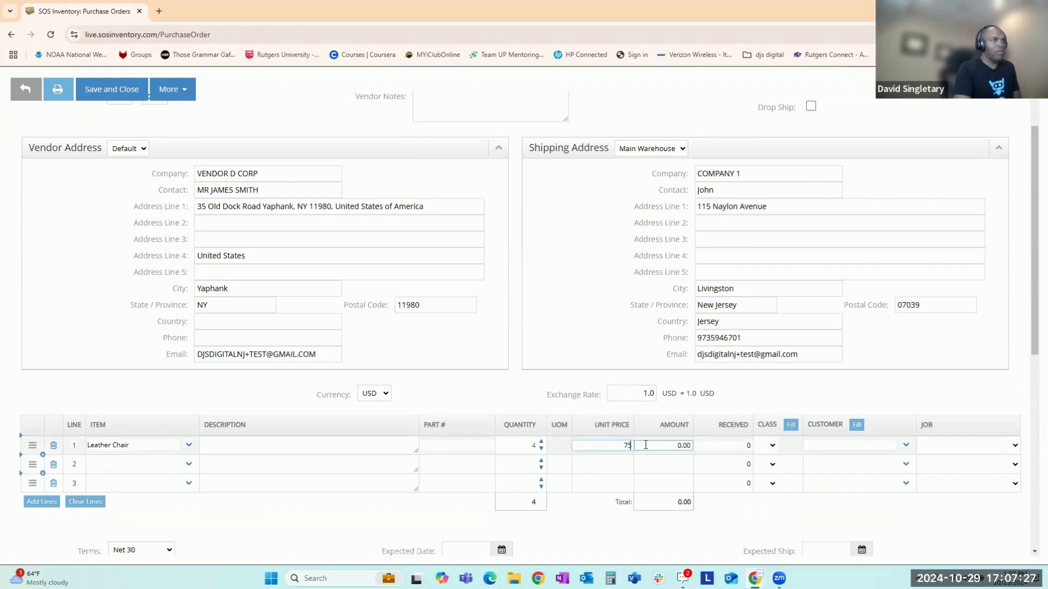
{"action": "type", "text": "5"}
{"action": "left_click", "coordinate": [601, 529]}
{"action": "scroll", "coordinate": [554, 438], "scroll_direction": "down", "scroll_amount": 3}
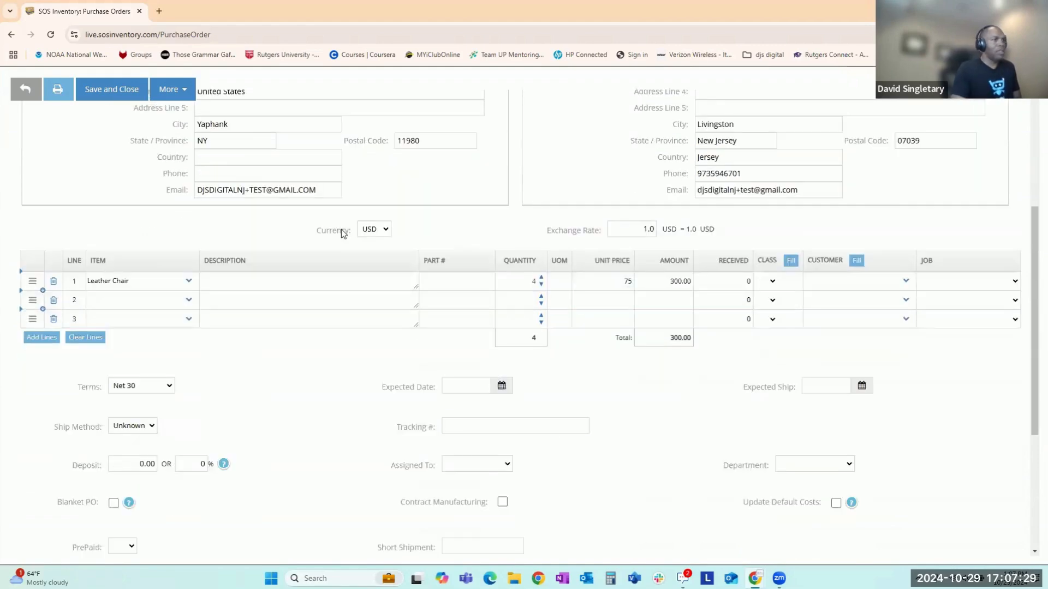
{"action": "scroll", "coordinate": [333, 240], "scroll_direction": "down", "scroll_amount": 2}
{"action": "scroll", "coordinate": [136, 114], "scroll_direction": "up", "scroll_amount": 4}
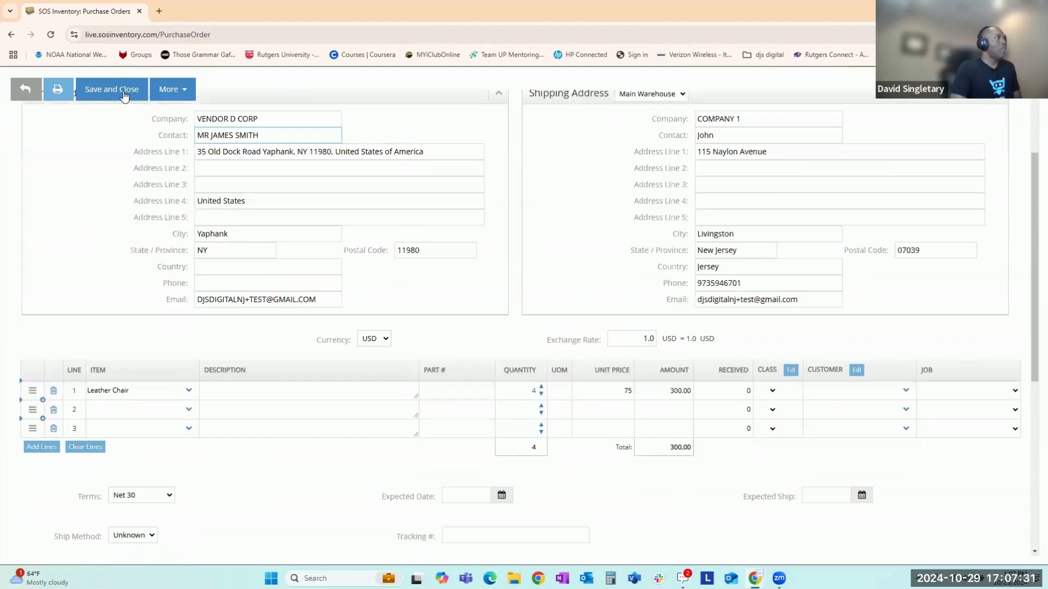
{"action": "left_click", "coordinate": [125, 96]}
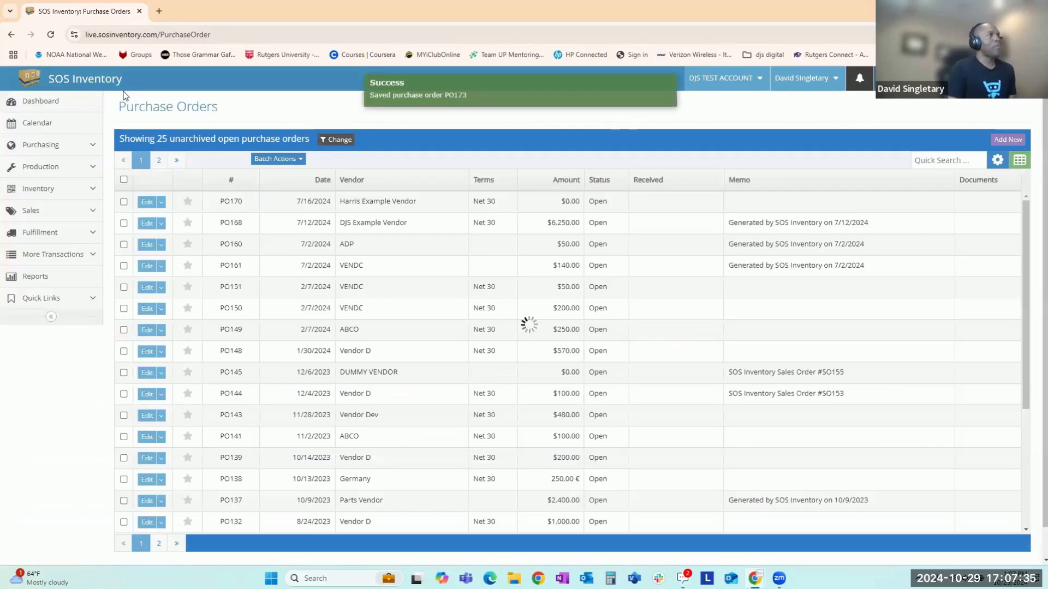
Receive the new Vendor D purchase order and set PO REC Alert to Yes on the item receipt
{"action": "left_click", "coordinate": [161, 204]}
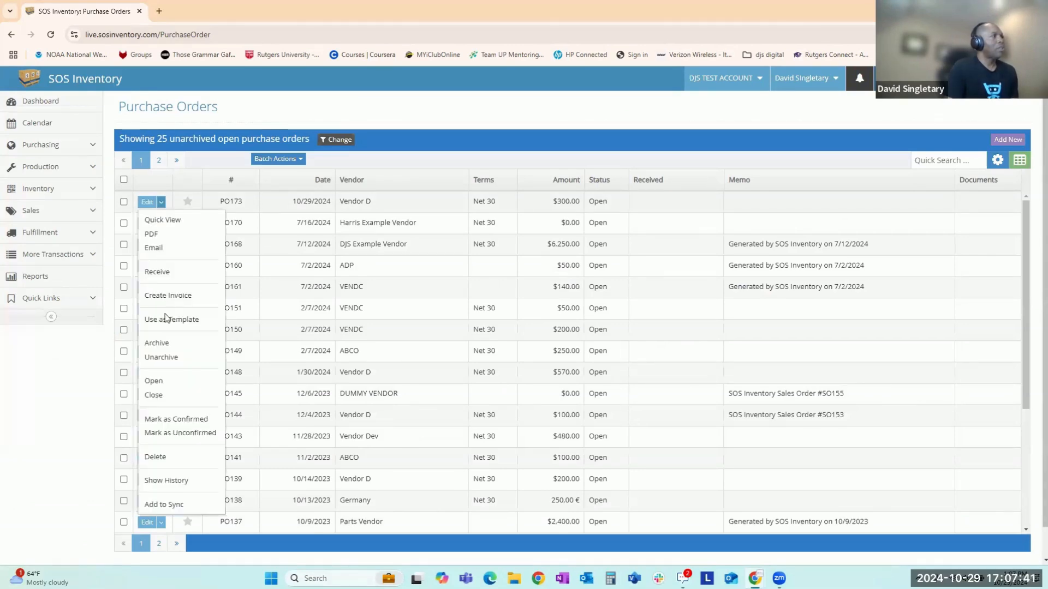
{"action": "left_click", "coordinate": [180, 278]}
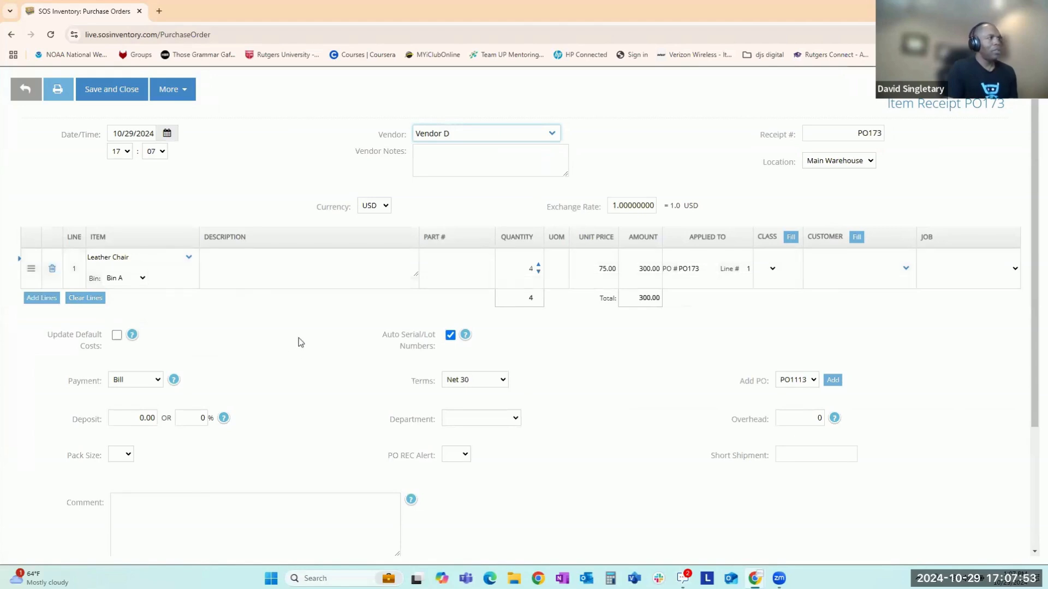
{"action": "scroll", "coordinate": [301, 342], "scroll_direction": "down", "scroll_amount": 2}
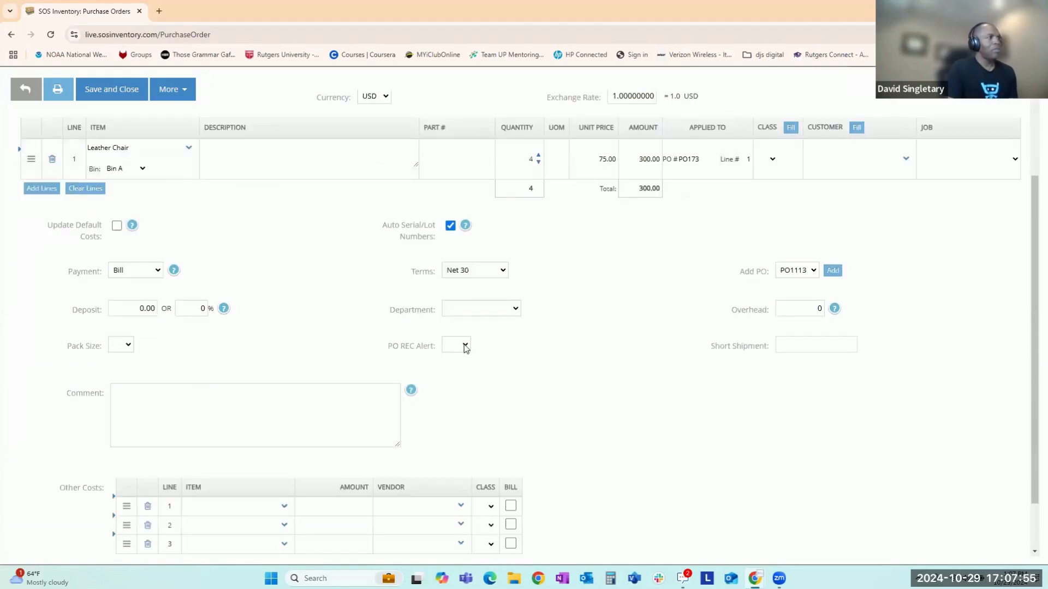
{"action": "left_click", "coordinate": [466, 348]}
{"action": "left_click", "coordinate": [546, 350]}
{"action": "key", "text": "Down"}
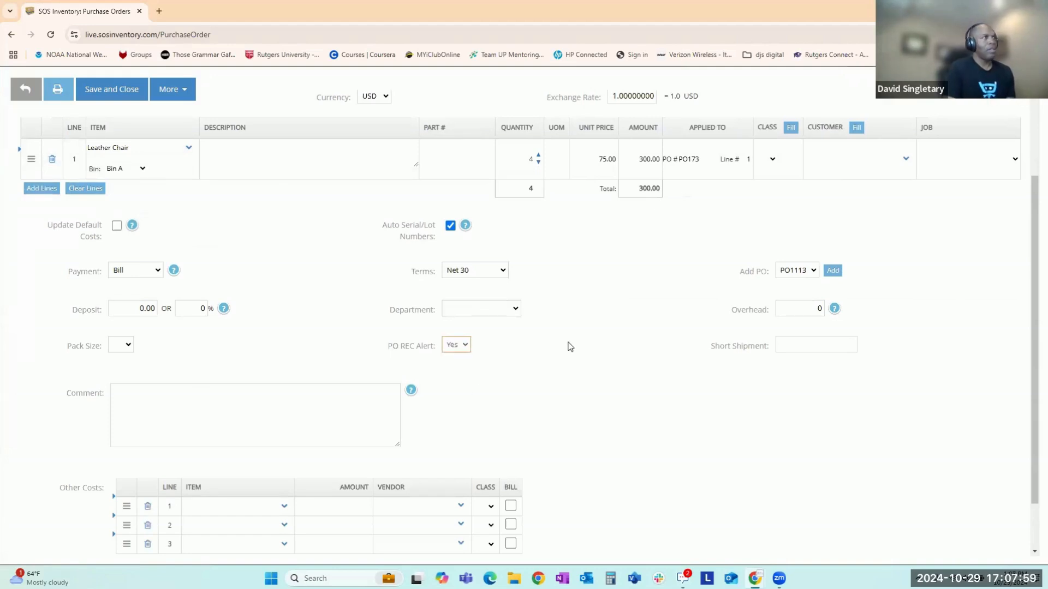
Save and close the Vendor D item receipt
{"action": "scroll", "coordinate": [627, 335], "scroll_direction": "up", "scroll_amount": 2}
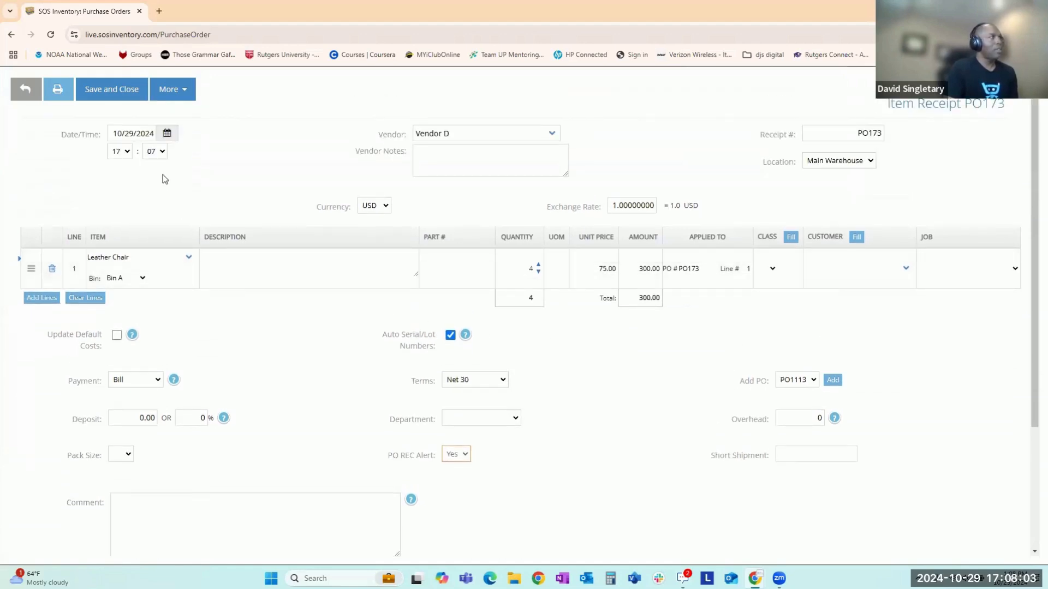
{"action": "left_click", "coordinate": [109, 95]}
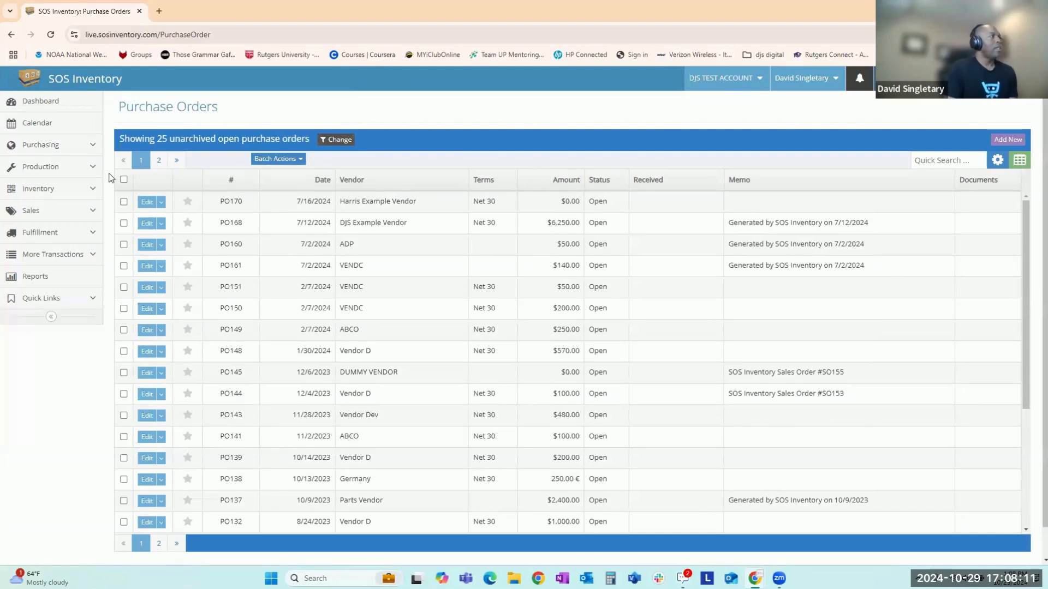
Run the Ready to Pick/Ship report with the order date range set from Today to Today
{"action": "left_click", "coordinate": [43, 277]}
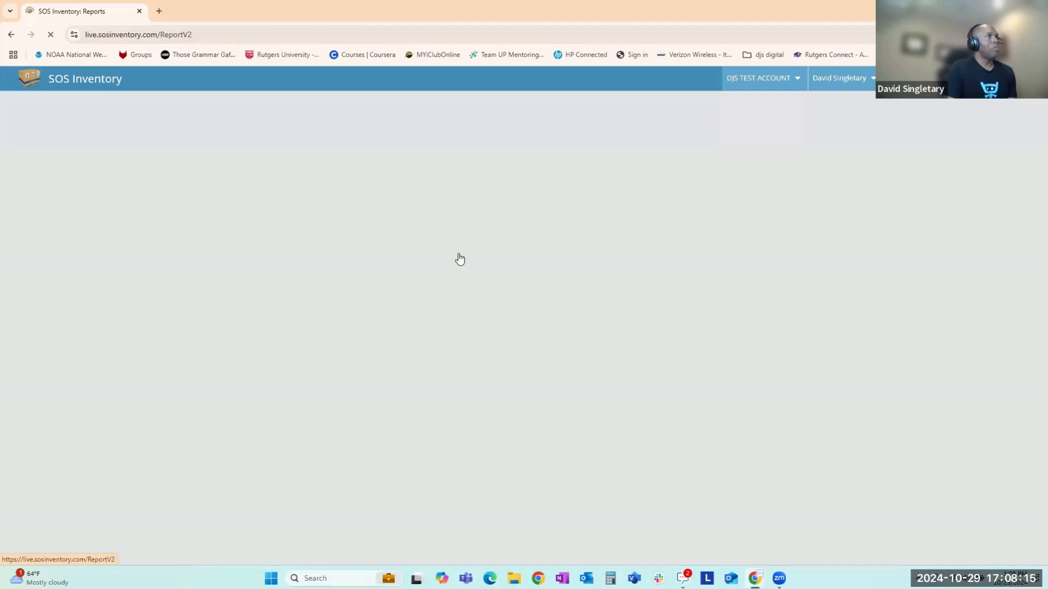
{"action": "scroll", "coordinate": [269, 431], "scroll_direction": "down", "scroll_amount": 2}
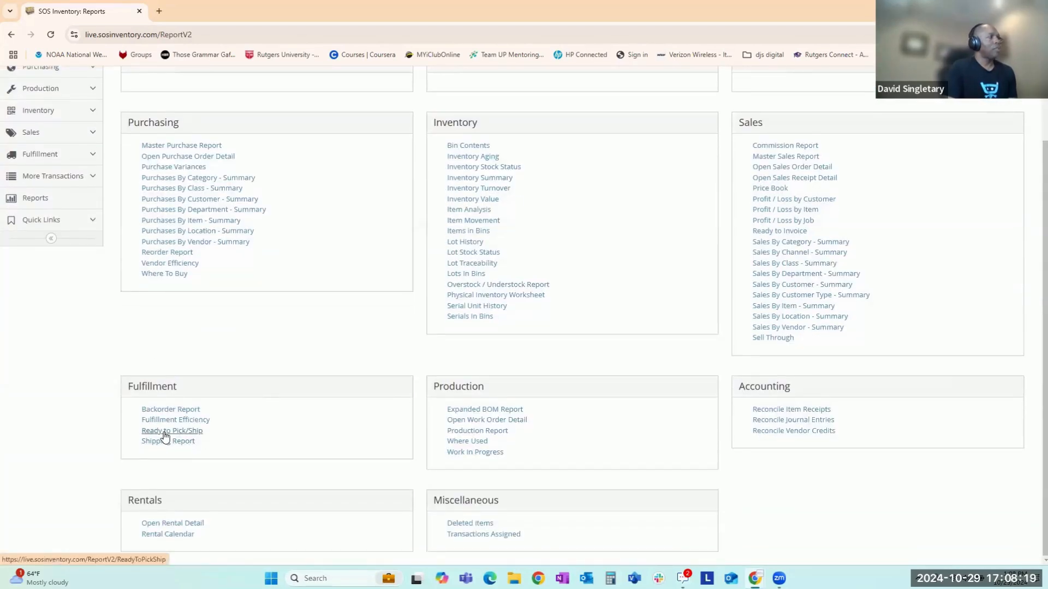
{"action": "left_click", "coordinate": [165, 433]}
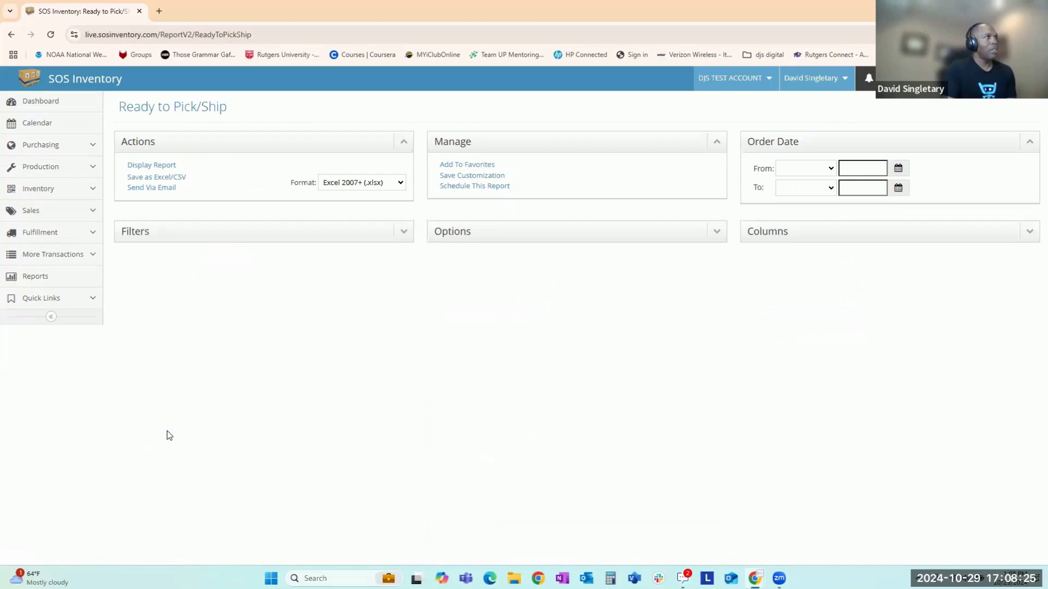
{"action": "left_click", "coordinate": [830, 170]}
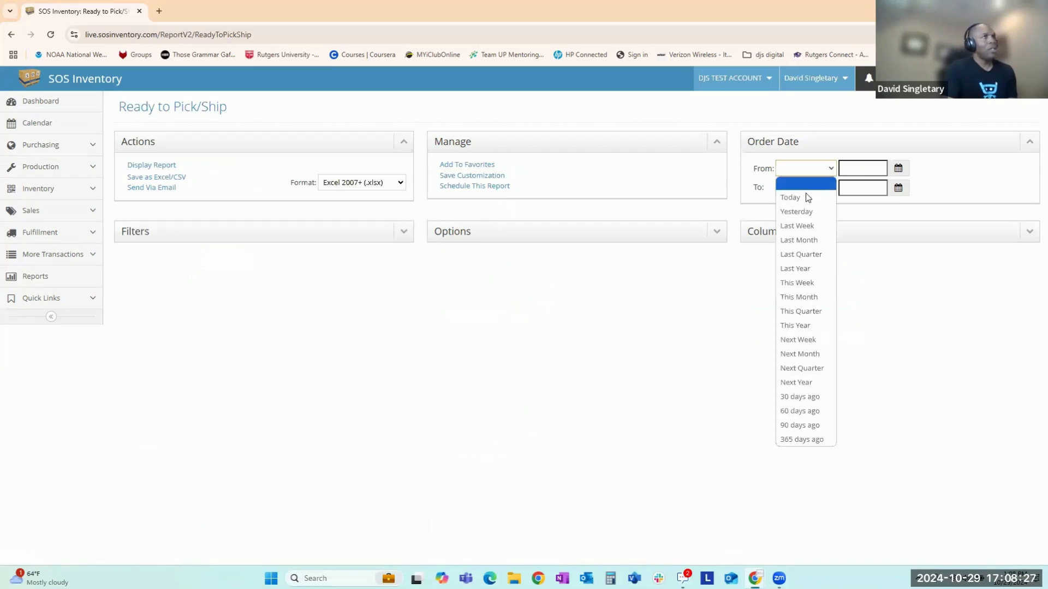
{"action": "left_click", "coordinate": [806, 197]}
{"action": "left_click", "coordinate": [829, 189]}
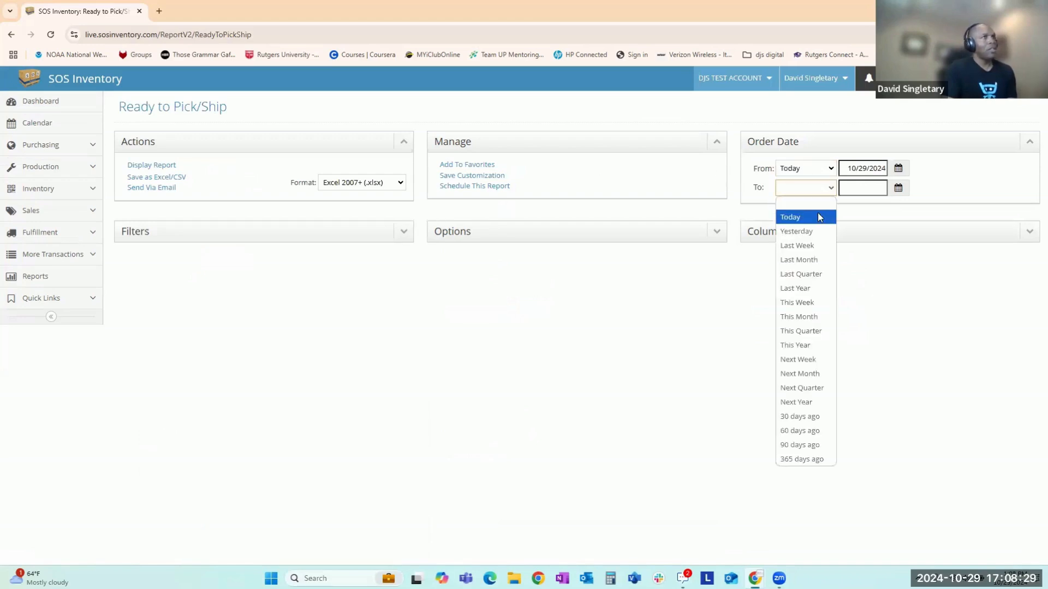
{"action": "left_click", "coordinate": [818, 217]}
{"action": "left_click", "coordinate": [143, 167]}
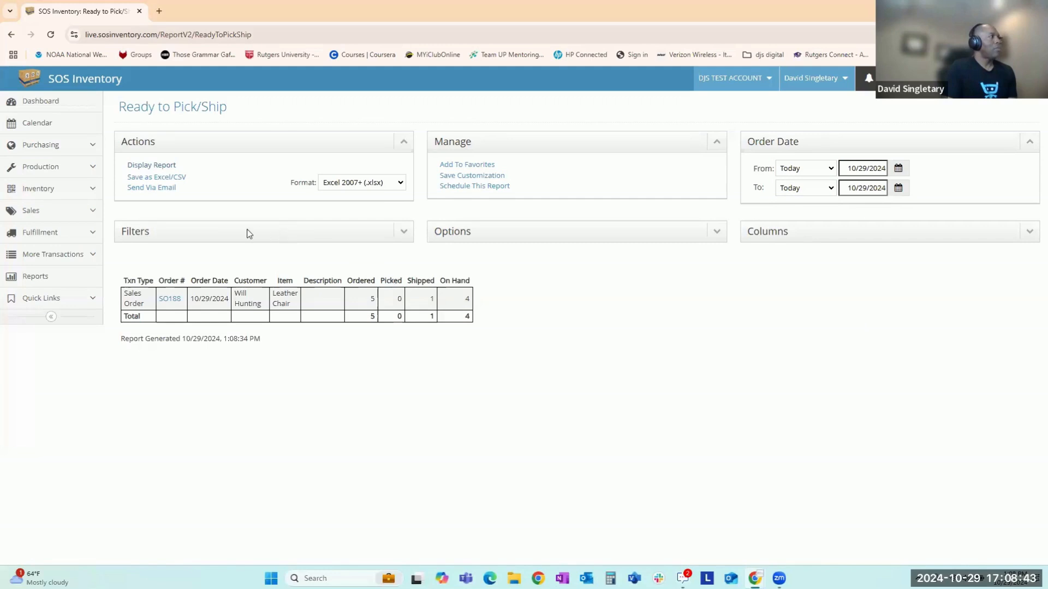
Open the Leather Chair sales order from the report, create a shipment from it, and append *1 to the shipment number
{"action": "left_click", "coordinate": [170, 299]}
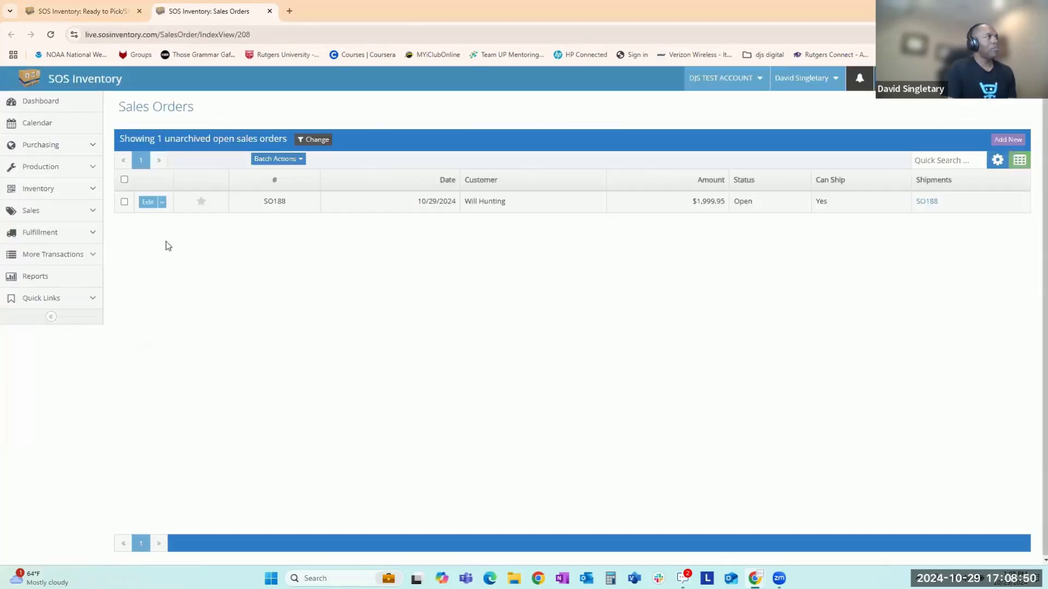
{"action": "left_click", "coordinate": [162, 202]}
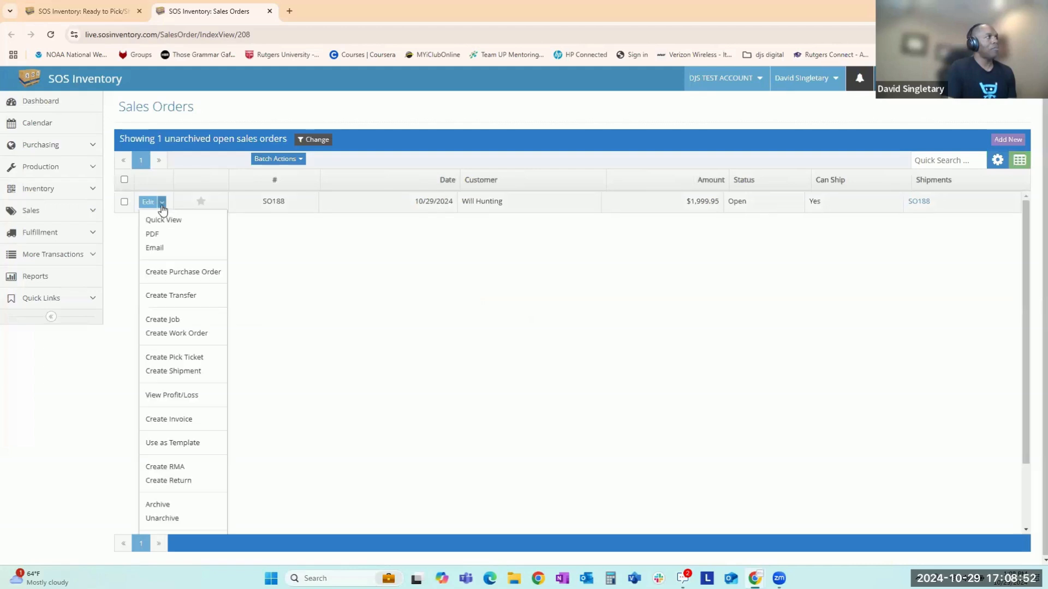
{"action": "left_click", "coordinate": [183, 371]}
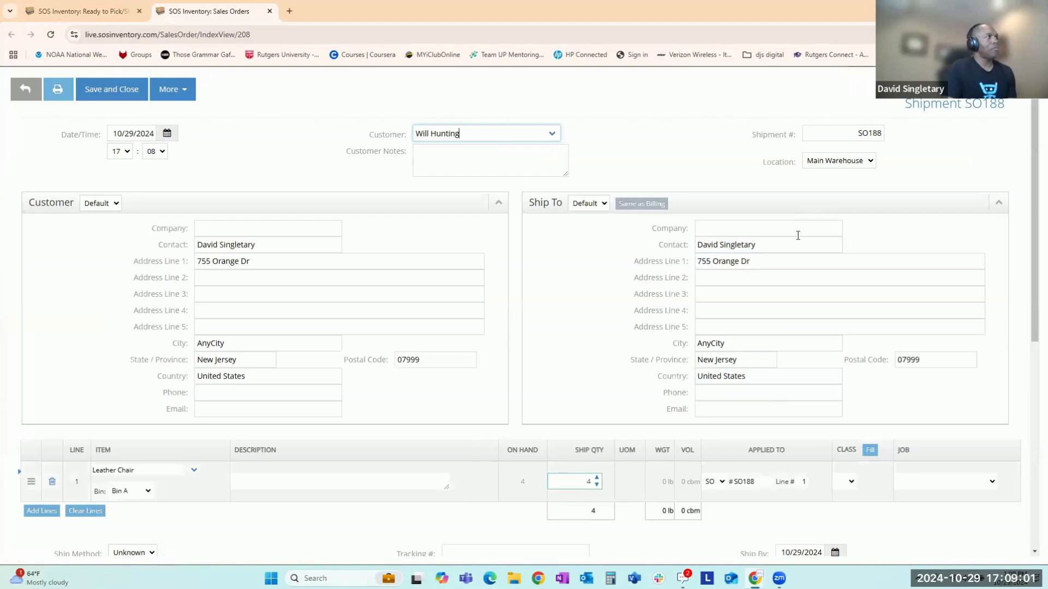
{"action": "left_click", "coordinate": [883, 134]}
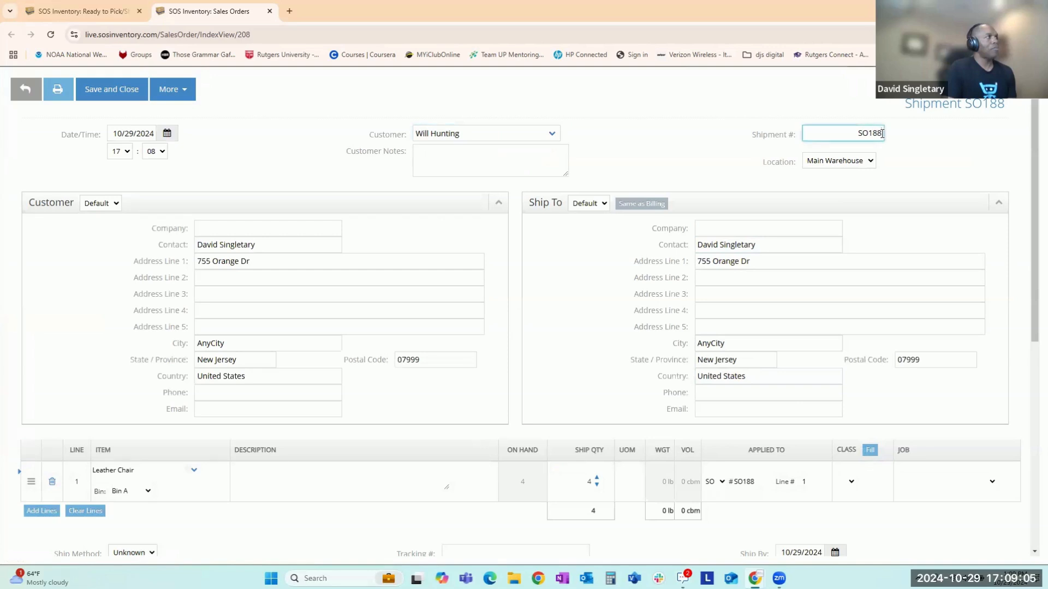
{"action": "type", "text": "*1"}
Set the Leather Chair's ship quantity to 4 and save the shipment
{"action": "scroll", "coordinate": [760, 204], "scroll_direction": "down", "scroll_amount": 1}
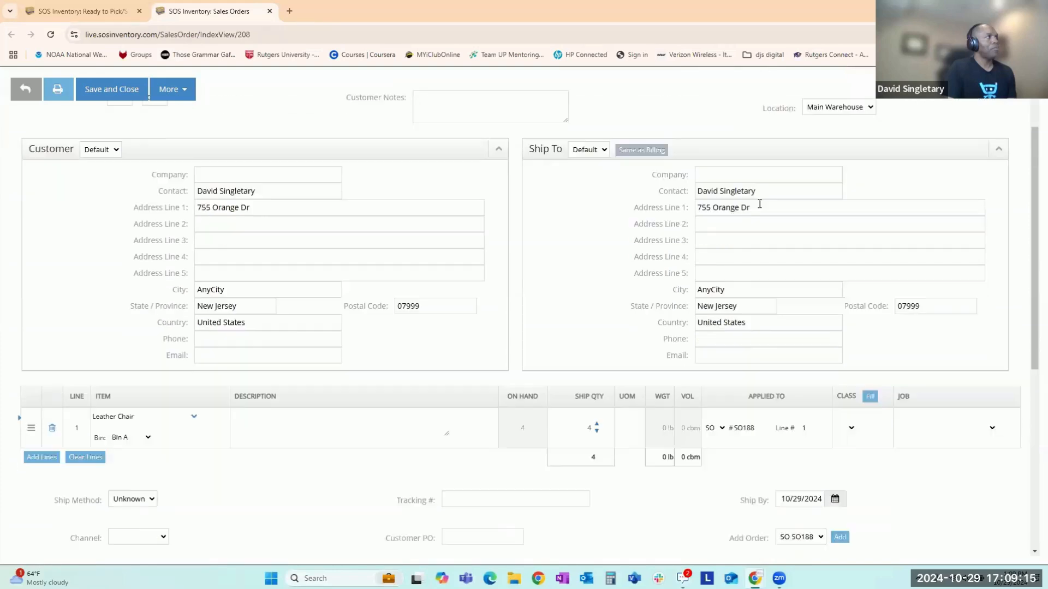
{"action": "scroll", "coordinate": [760, 204], "scroll_direction": "down", "scroll_amount": 1}
{"action": "left_click", "coordinate": [588, 371]}
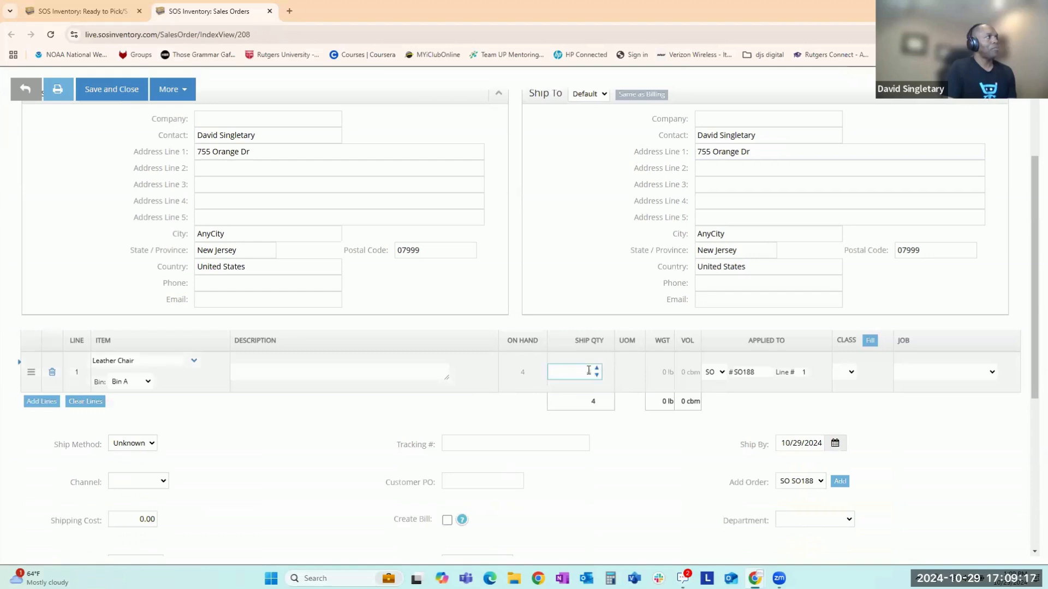
{"action": "type", "text": "4"}
{"action": "scroll", "coordinate": [335, 316], "scroll_direction": "up", "scroll_amount": 2}
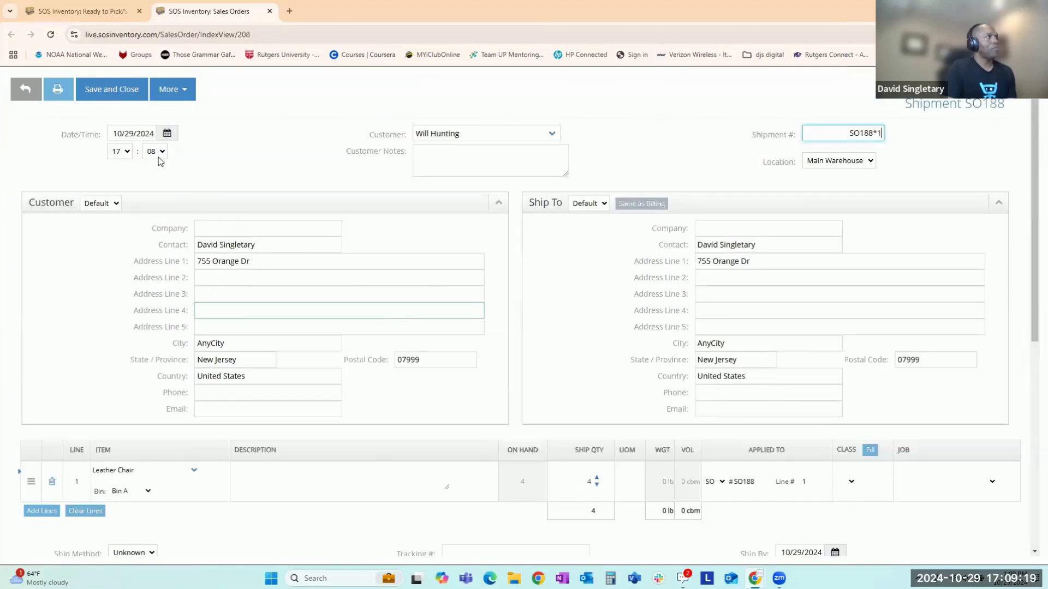
{"action": "left_click", "coordinate": [112, 89]}
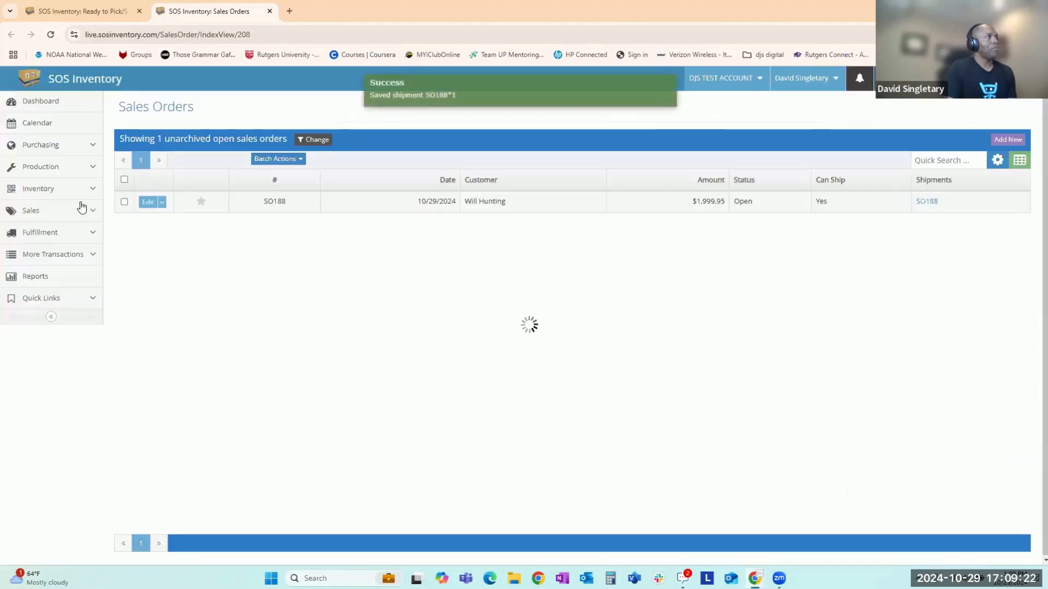
Search the inventory items list for "leather"
{"action": "left_click", "coordinate": [44, 191]}
{"action": "left_click", "coordinate": [46, 212]}
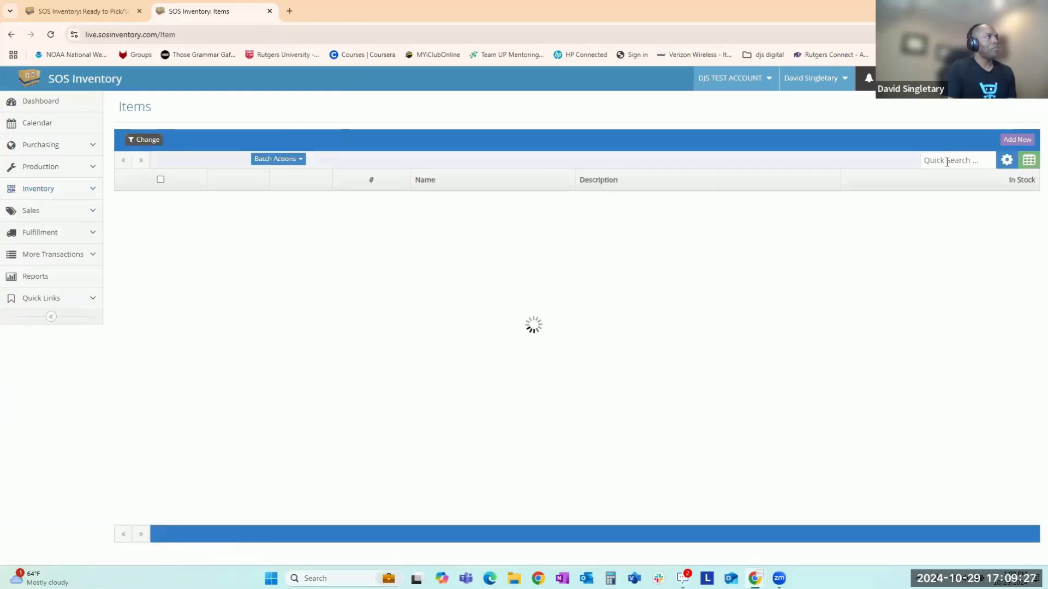
{"action": "type", "text": "leather"}
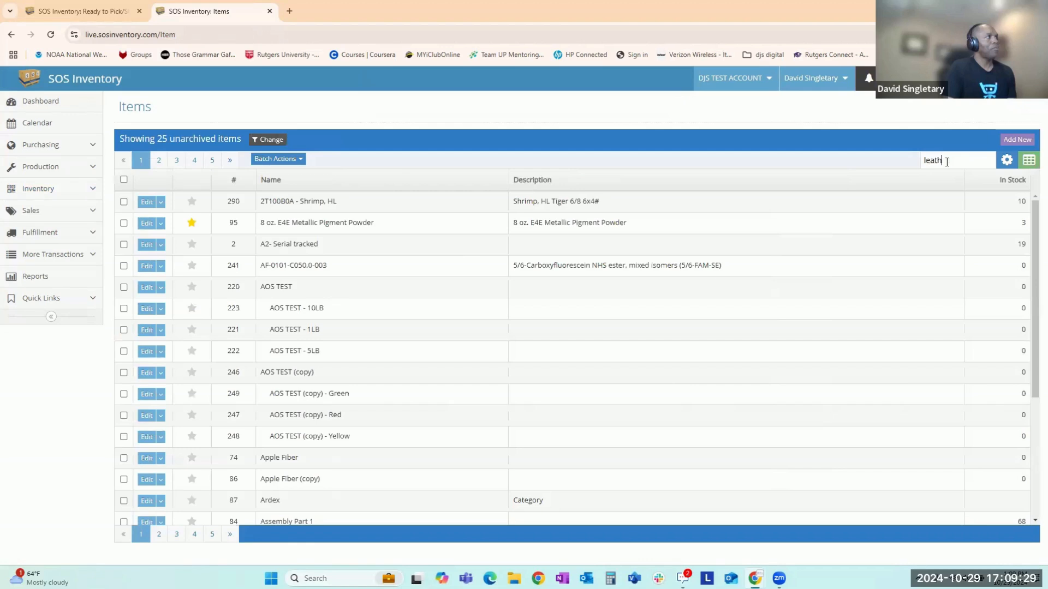